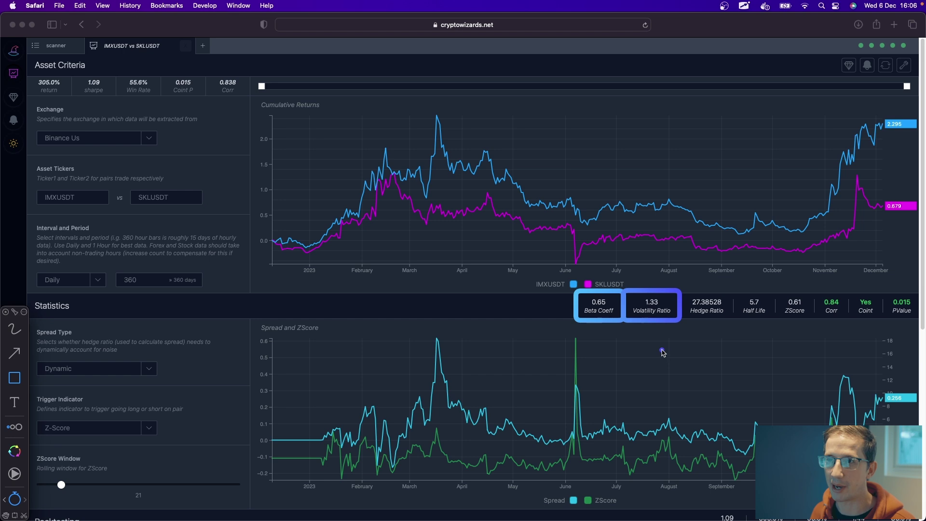
Step: Clear the ScreenBrush markup from the IMXUSDT vs SKLUSDT statistics
key("Escape")
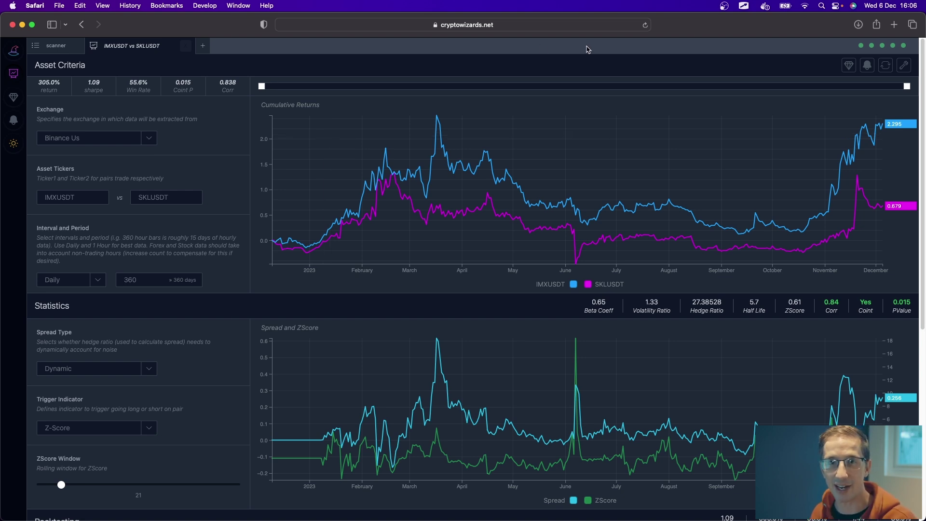
Step: Start a new Forex/Stocks pair analysis comparing SPY against TSLA
left_click(203, 45)
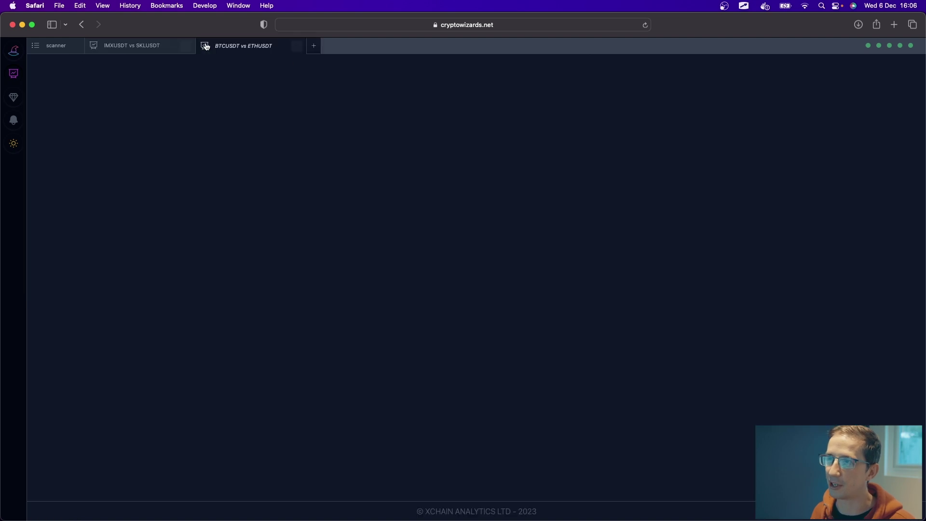
left_click(100, 138)
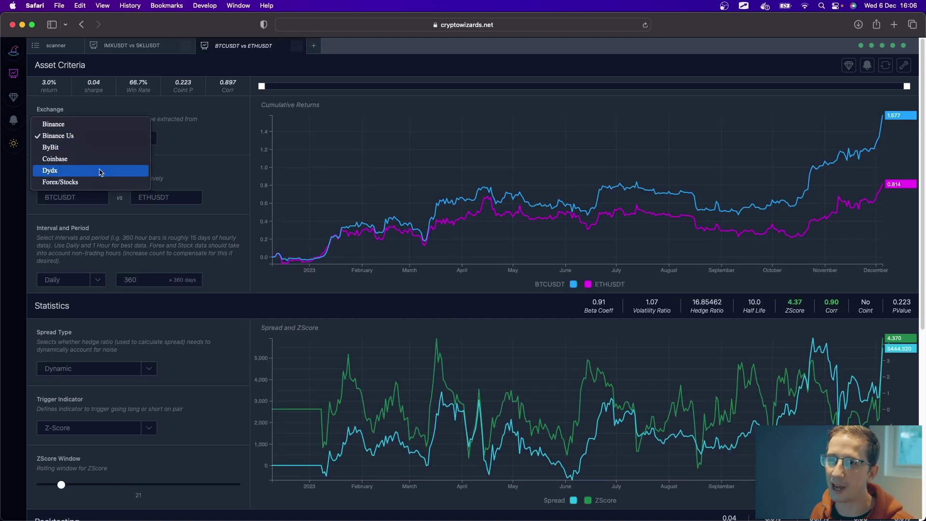
left_click(100, 182)
double_click(79, 195)
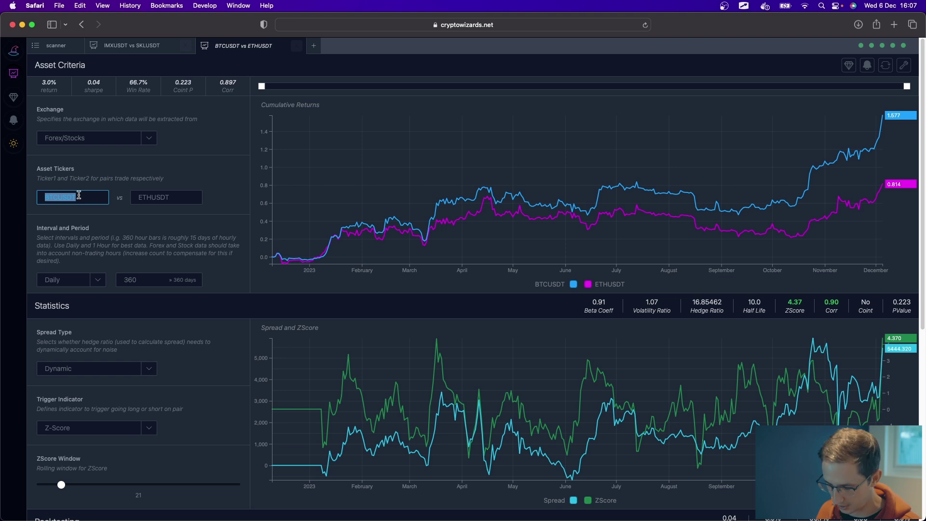
type("SPY")
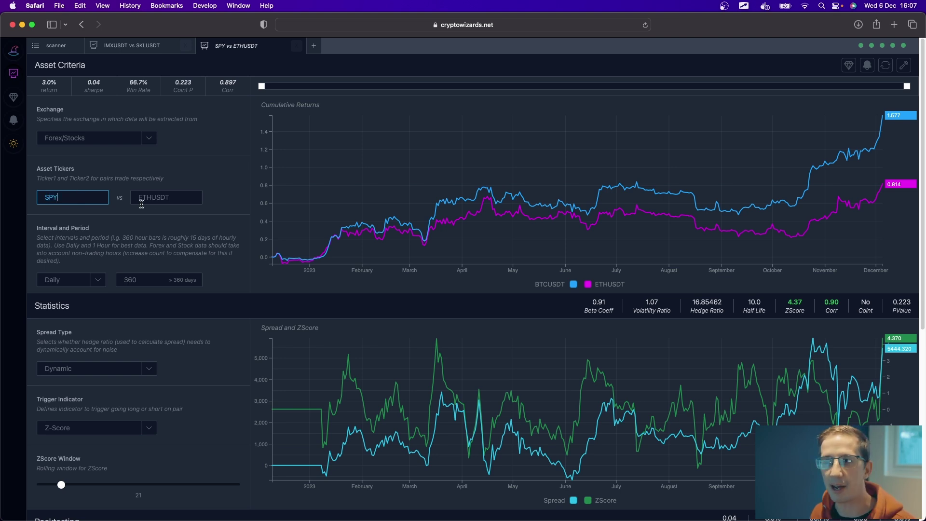
double_click(151, 197)
type("TSLA")
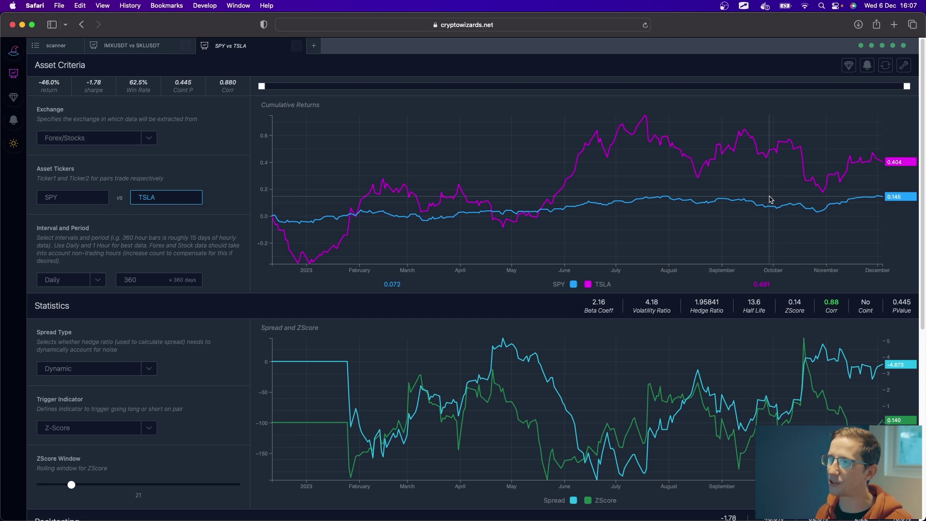
Step: Sketch over the SPY and TSLA returns, circle the 4.18 volatility ratio, and arrow toward SPY
left_click(743, 6)
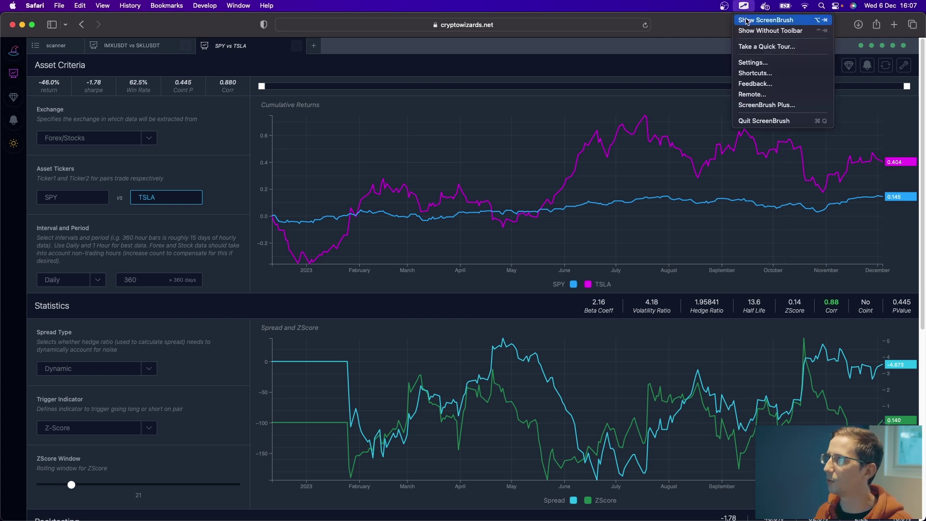
left_click(745, 20)
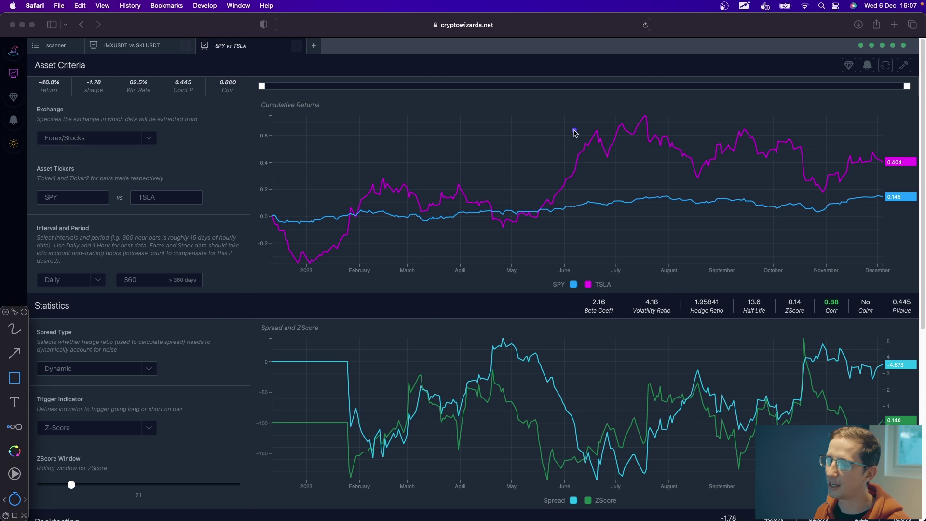
left_click(13, 333)
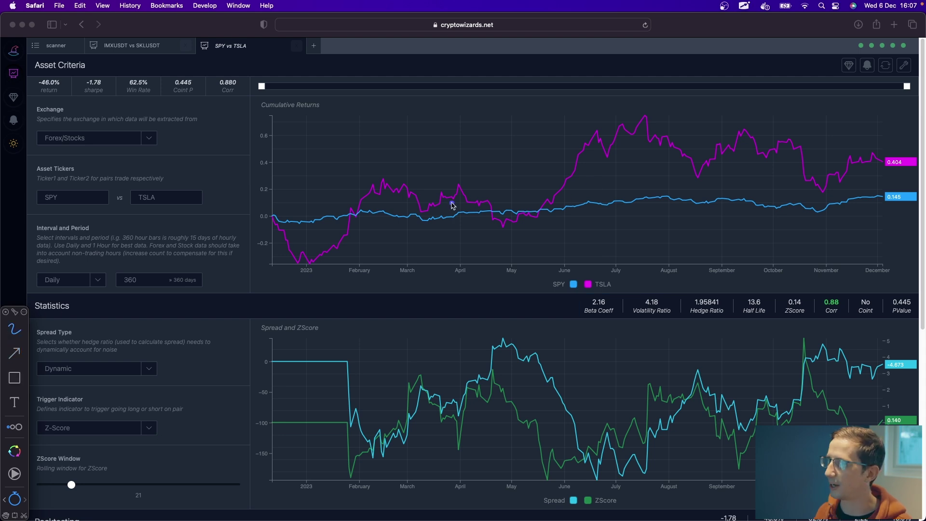
mouse_move(535, 220)
left_mouse_down()
mouse_move(554, 194)
mouse_move(666, 139)
mouse_move(841, 222)
left_mouse_up()
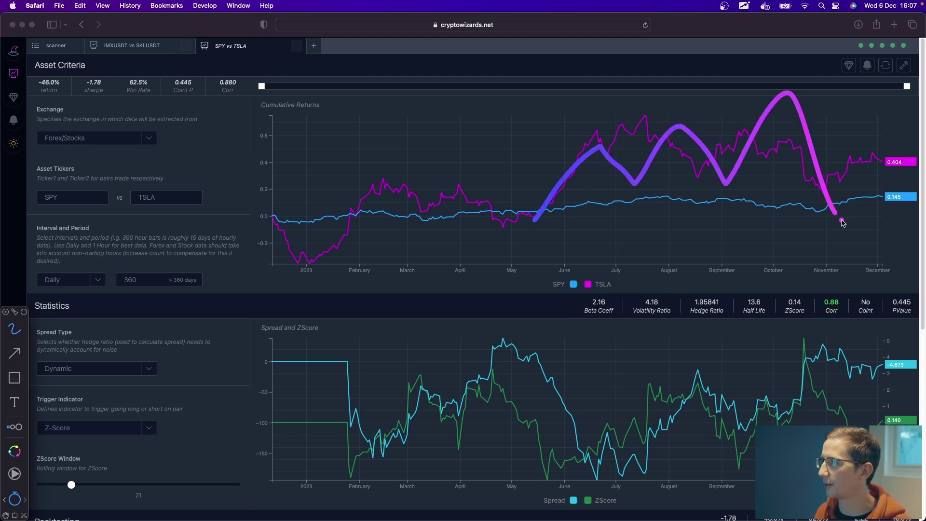
mouse_move(390, 230)
left_mouse_down()
mouse_move(512, 213)
mouse_move(861, 207)
left_mouse_up()
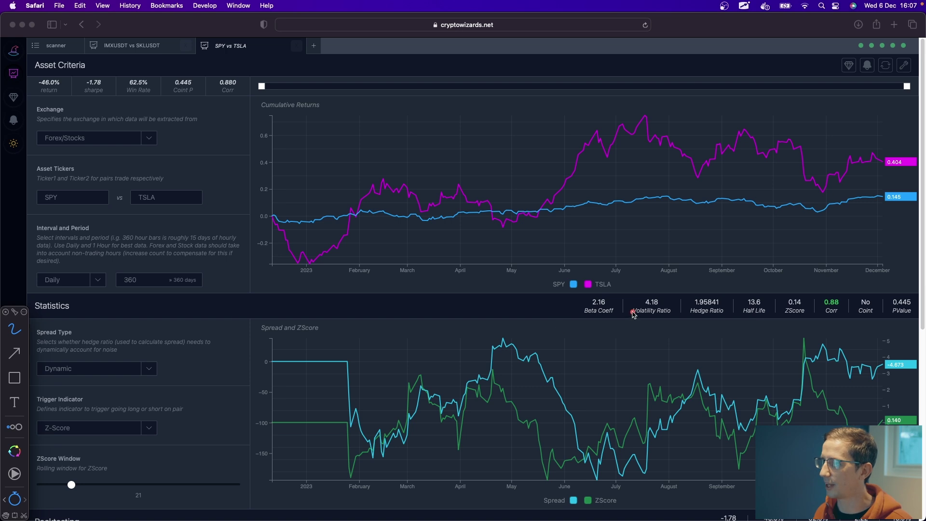
mouse_move(665, 286)
left_mouse_down()
mouse_move(626, 291)
mouse_move(621, 306)
mouse_move(655, 323)
mouse_move(675, 314)
mouse_move(658, 287)
left_mouse_up()
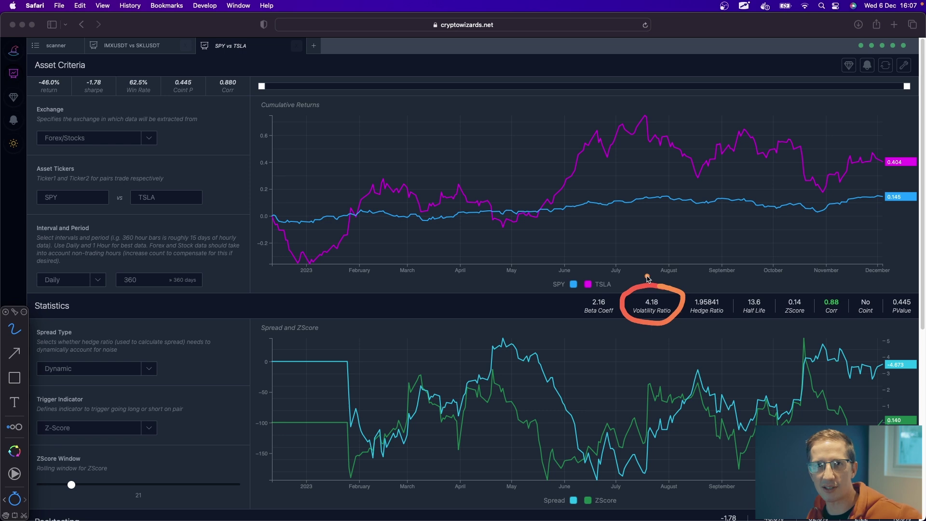
mouse_move(189, 187)
left_mouse_down()
mouse_move(159, 168)
mouse_move(98, 166)
mouse_move(75, 191)
mouse_move(69, 171)
mouse_move(89, 193)
left_mouse_up()
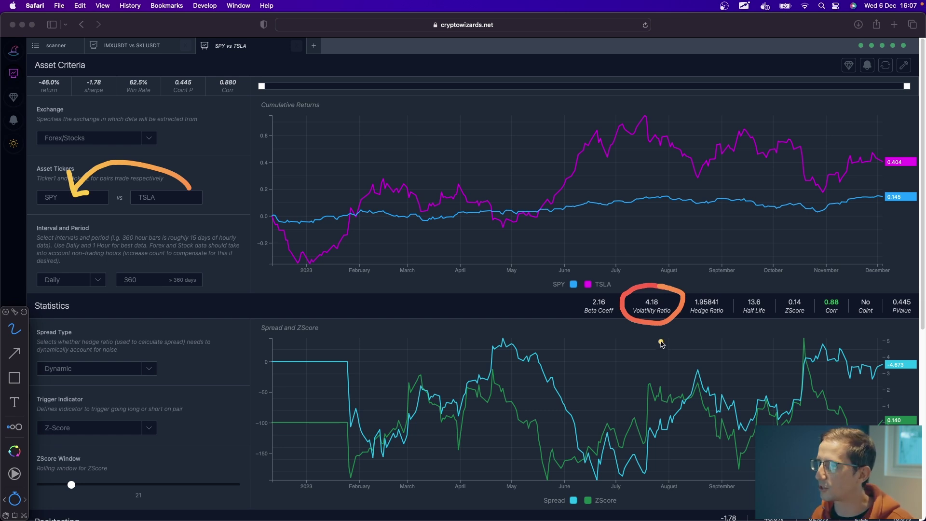
key("Delete")
key("a")
left_click_drag(603, 292, 629, 171)
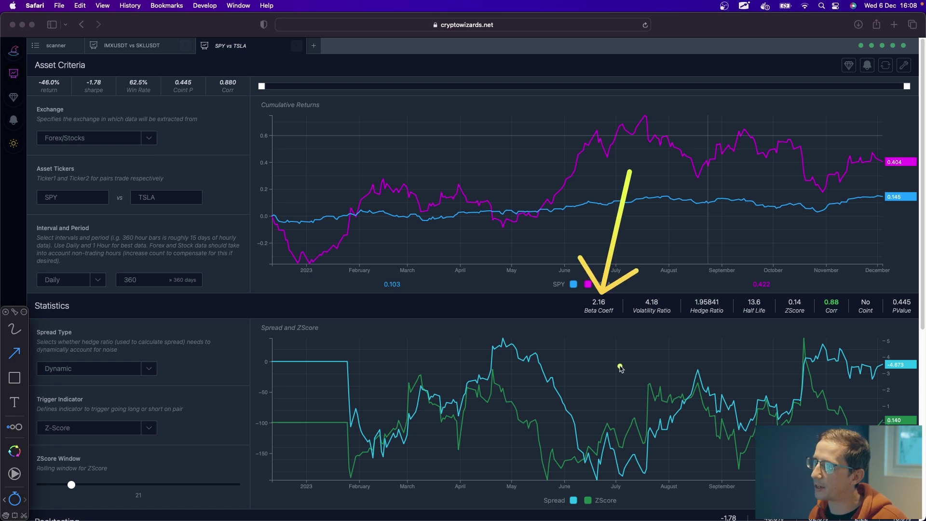
left_click(14, 332)
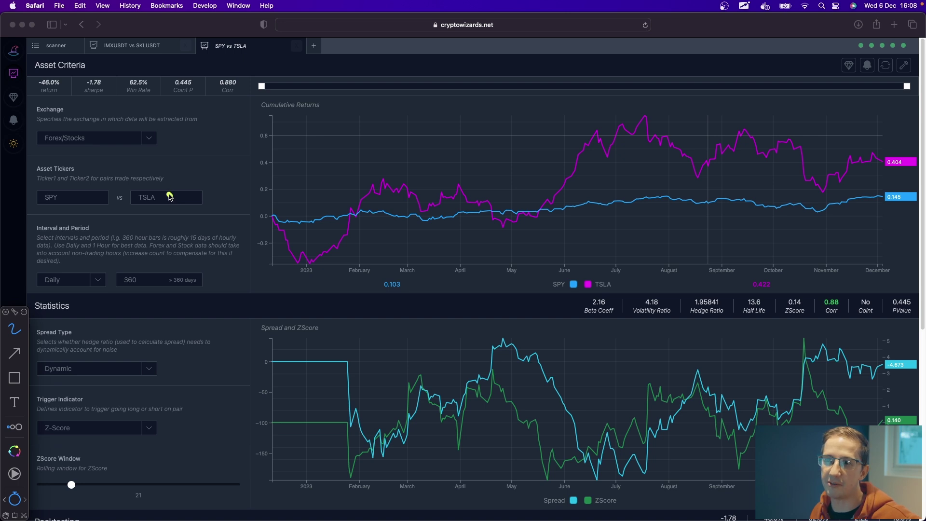
mouse_move(171, 196)
left_mouse_down()
mouse_move(113, 178)
mouse_move(76, 192)
mouse_move(76, 184)
mouse_move(89, 198)
left_mouse_up()
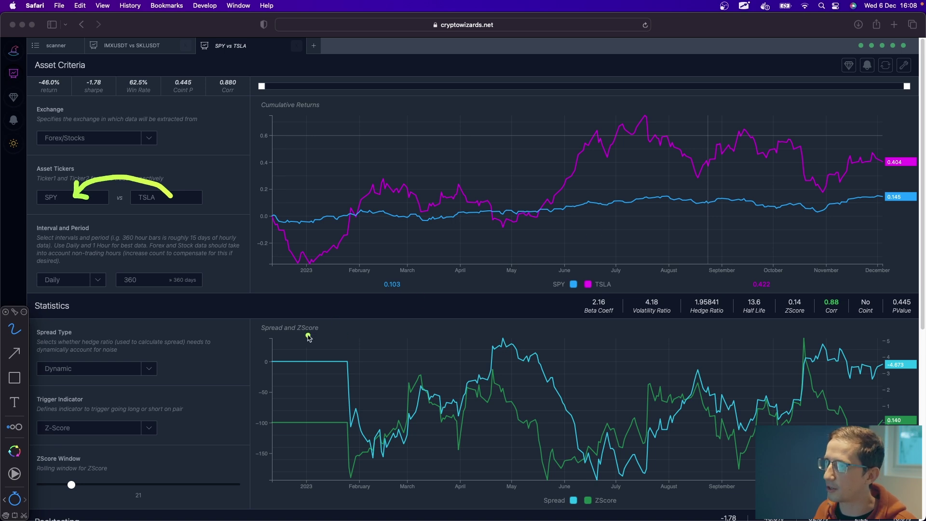
mouse_move(266, 367)
left_mouse_down()
mouse_move(328, 299)
mouse_move(402, 295)
mouse_move(472, 234)
left_mouse_up()
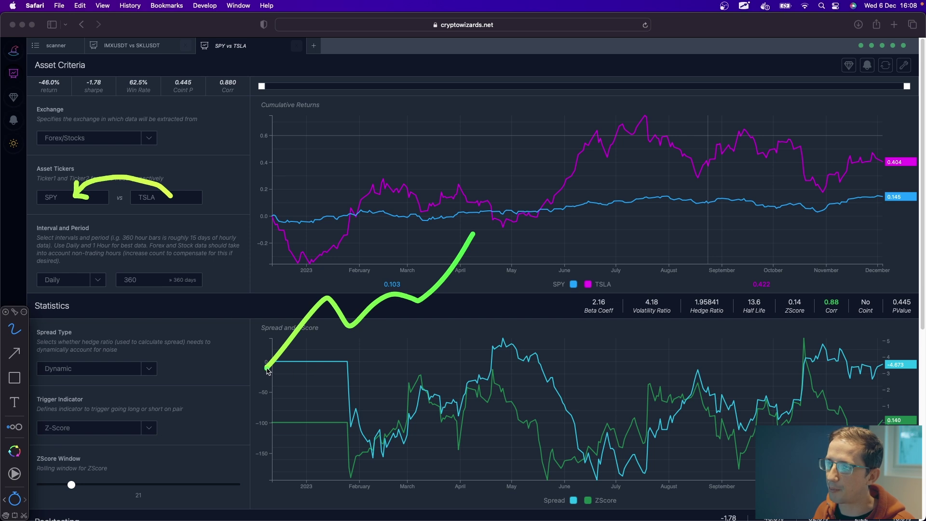
mouse_move(267, 368)
left_mouse_down()
mouse_move(344, 366)
mouse_move(376, 331)
mouse_move(444, 152)
left_mouse_up()
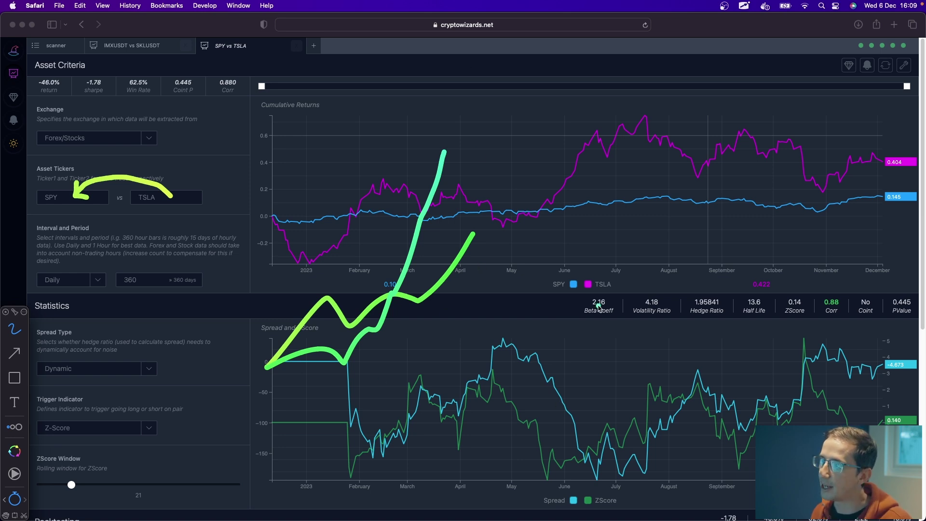
key("BackSpace")
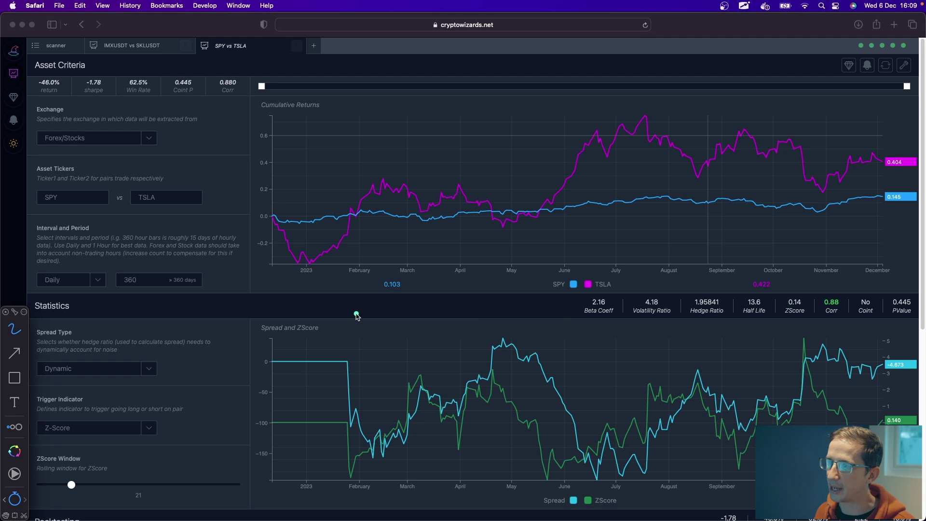
mouse_move(293, 334)
left_mouse_down()
mouse_move(428, 270)
mouse_move(507, 252)
mouse_move(587, 209)
left_mouse_up()
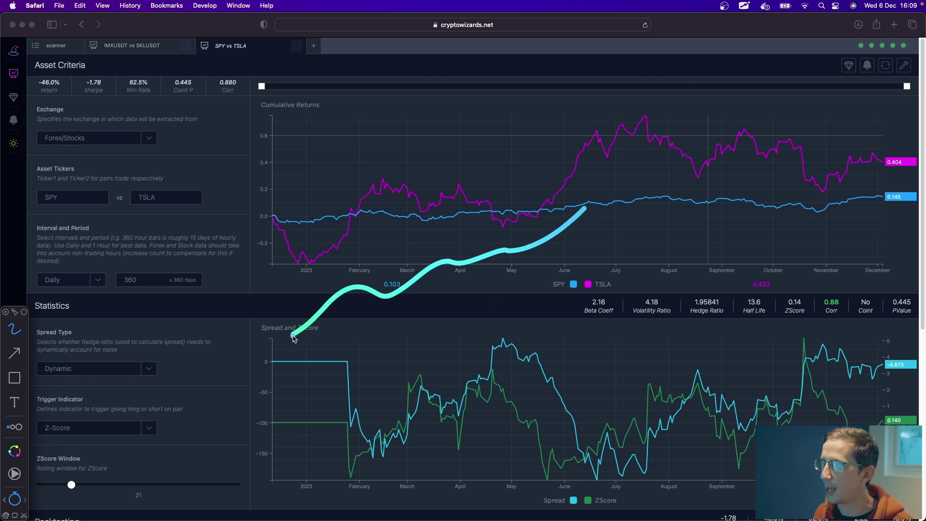
left_click_drag(293, 335, 450, 518)
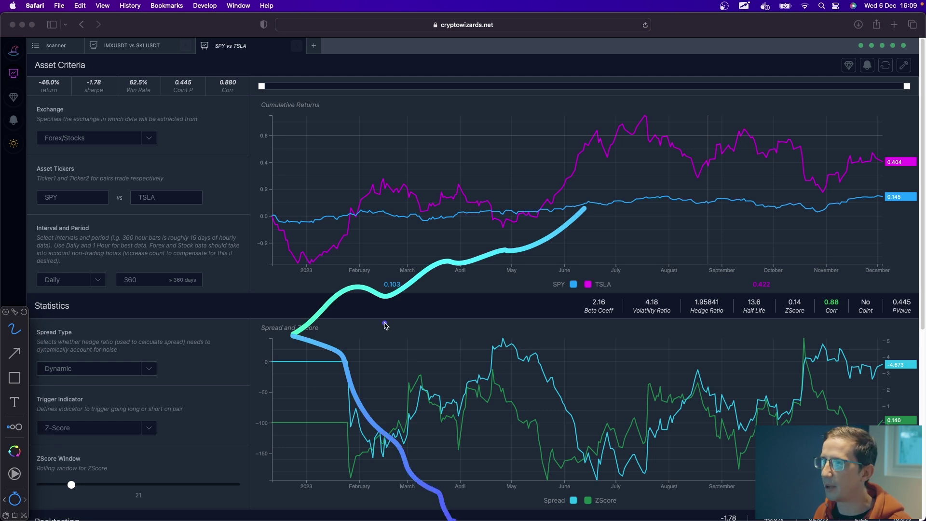
key("Escape")
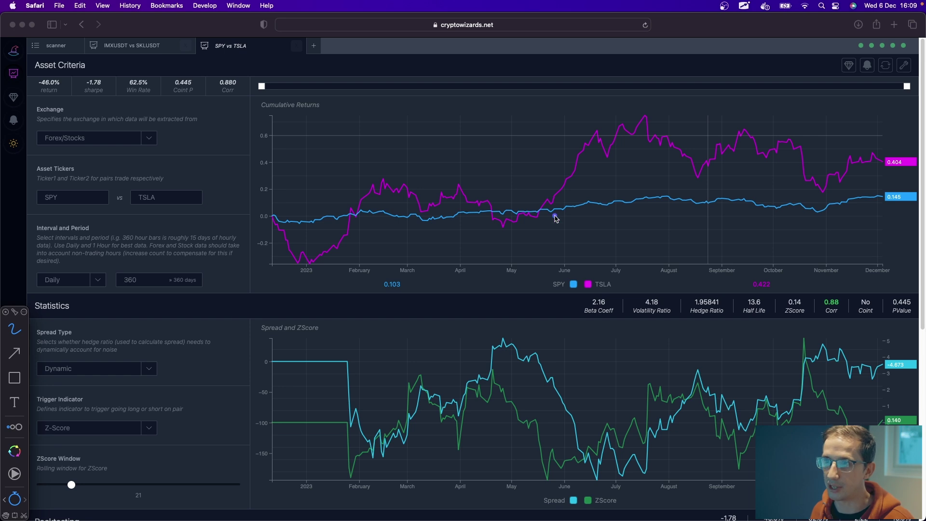
Step: Swap TSLA for PG and circle the resulting 0.37 Beta Coeff with ScreenBrush
double_click(151, 199)
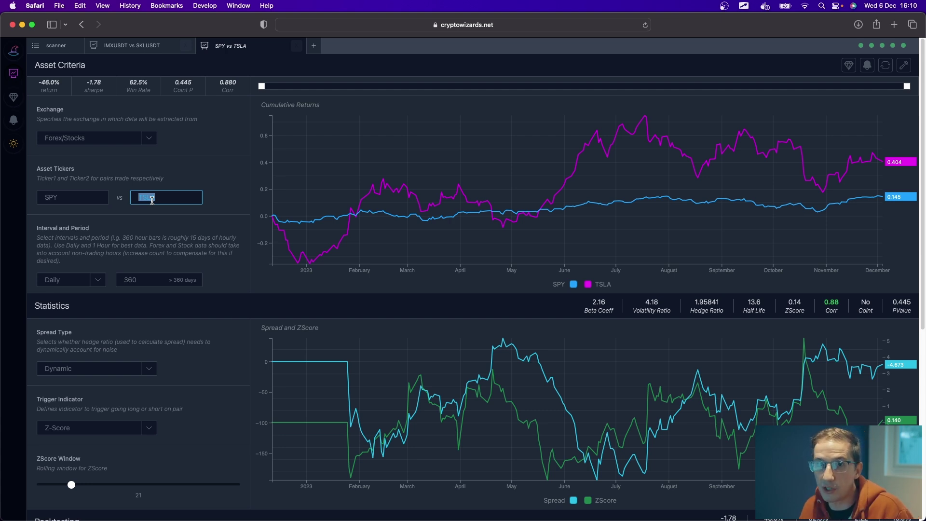
type("PG")
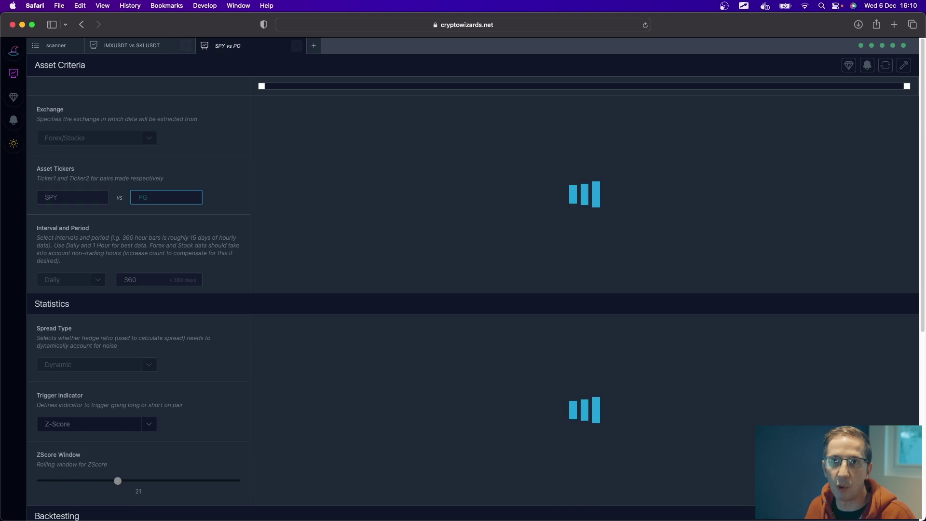
left_click(743, 7)
left_click(766, 19)
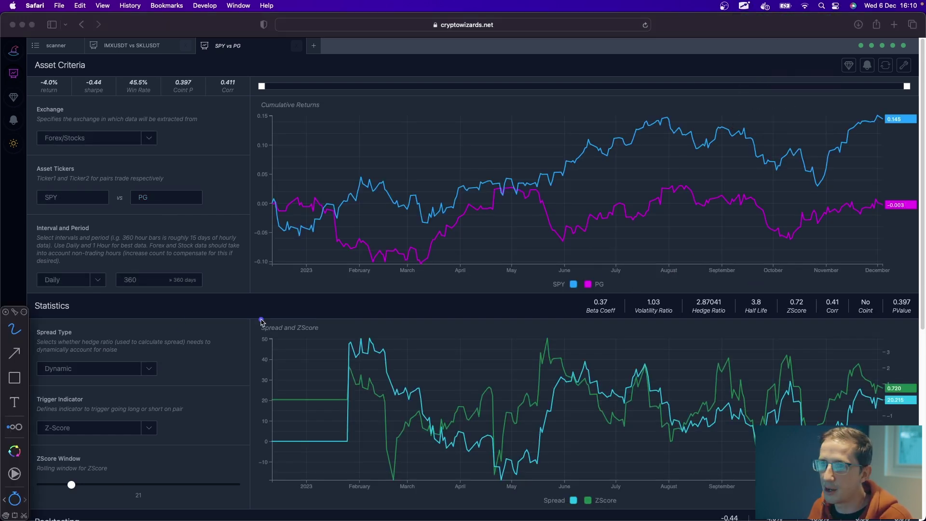
mouse_move(574, 287)
left_mouse_down()
mouse_move(626, 288)
mouse_move(630, 311)
mouse_move(599, 329)
mouse_move(576, 323)
mouse_move(579, 292)
left_mouse_up()
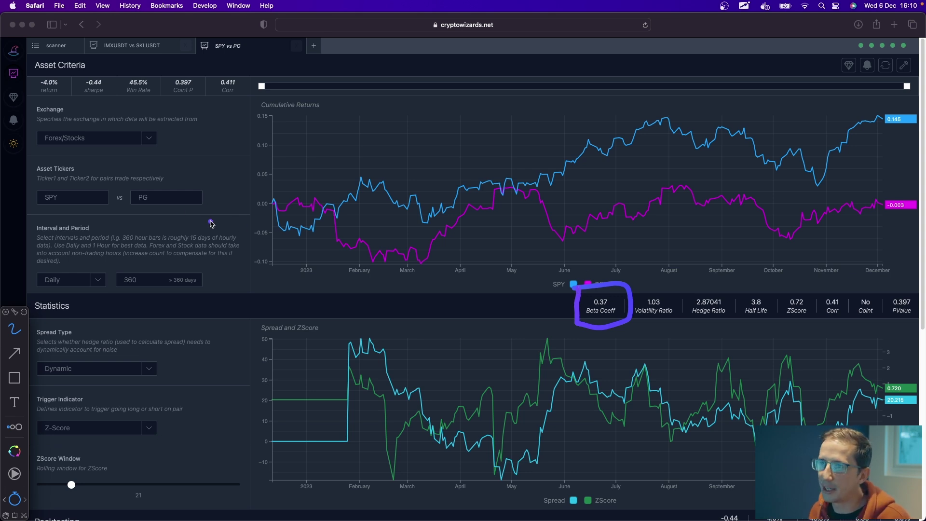
left_click(579, 271)
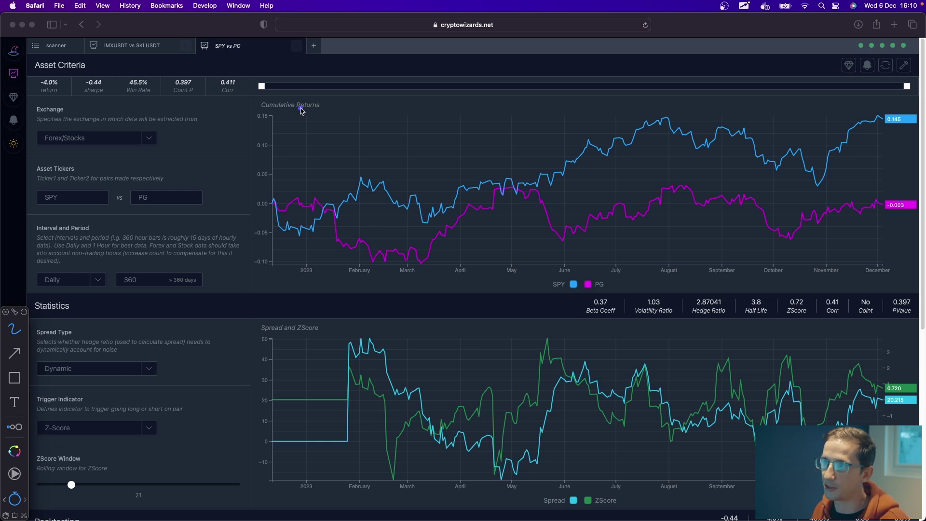
Step: Open a new Binance Us analysis with tickers ETHUSDT and LINKUSDT
left_click(8, 330)
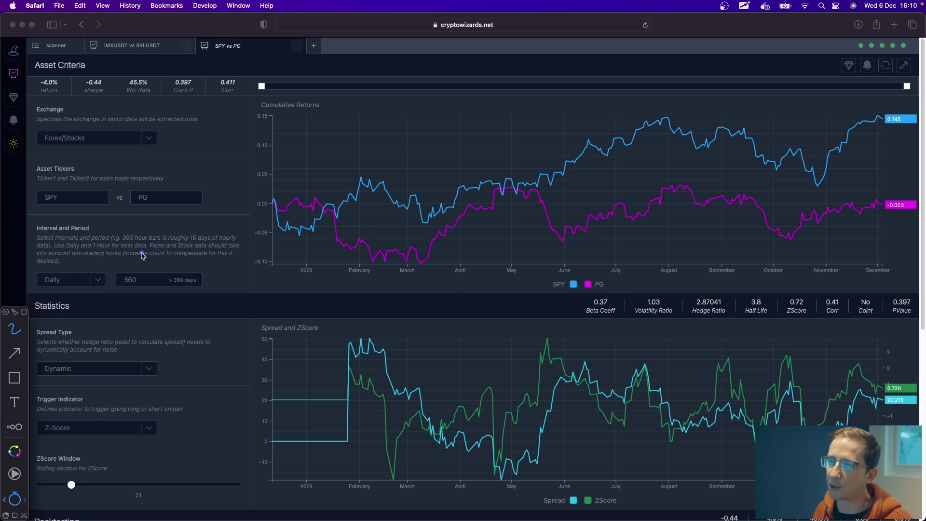
left_click(313, 45)
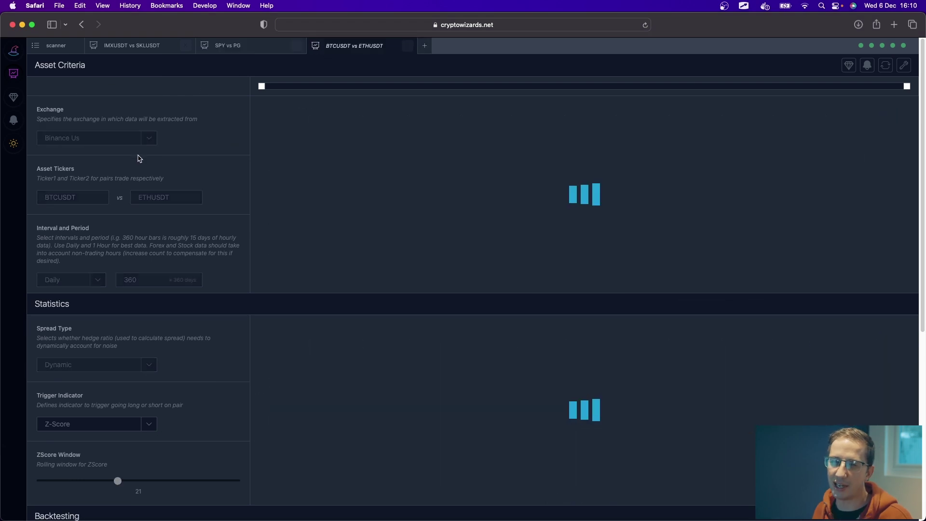
left_click(89, 139)
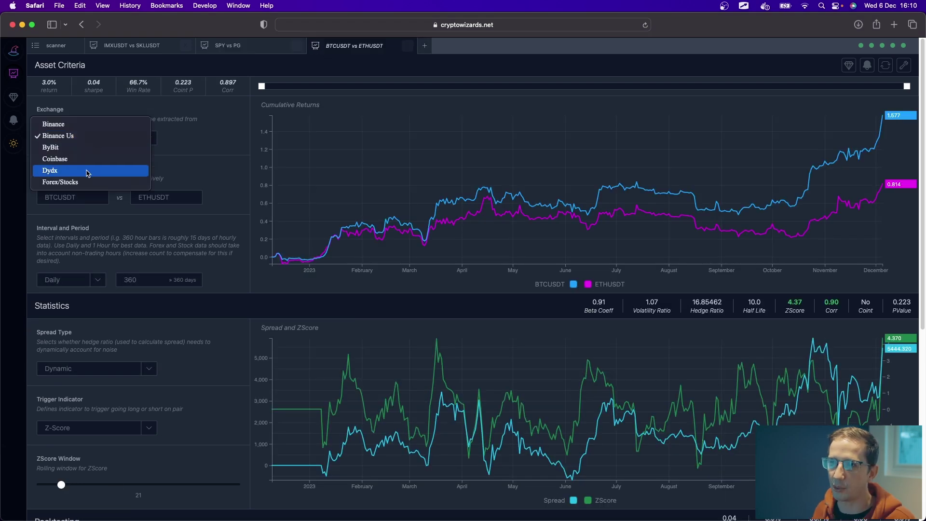
left_click(87, 137)
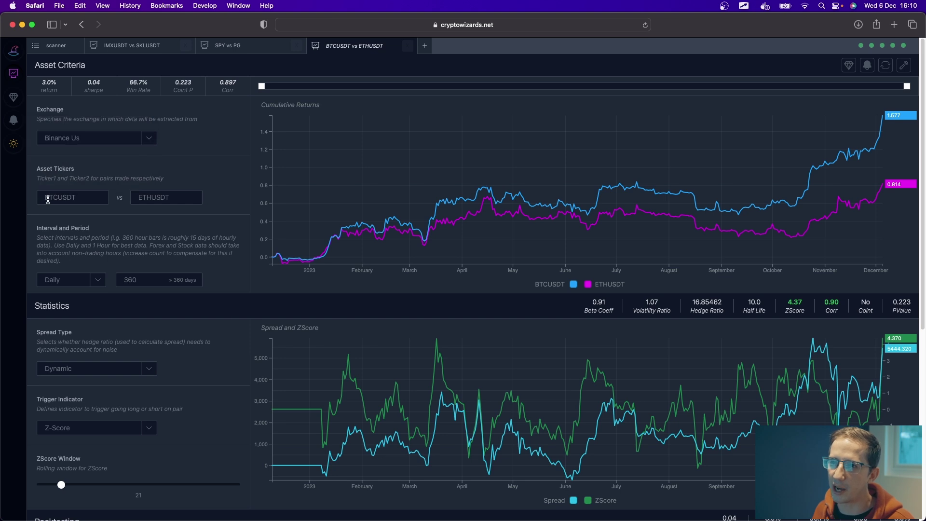
left_click(56, 197)
key("BackSpace")
key("BackSpace")
key("BackSpace")
type("ETH")
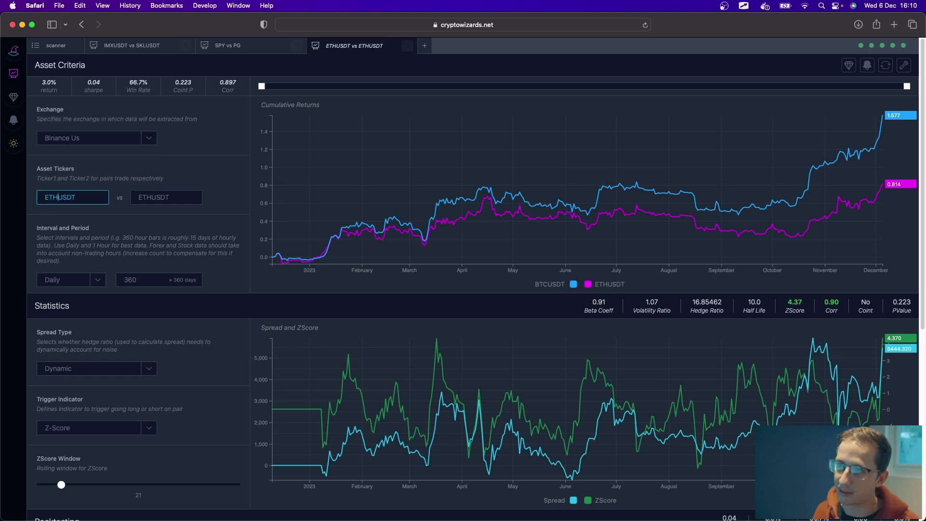
left_click_drag(150, 192, 120, 195)
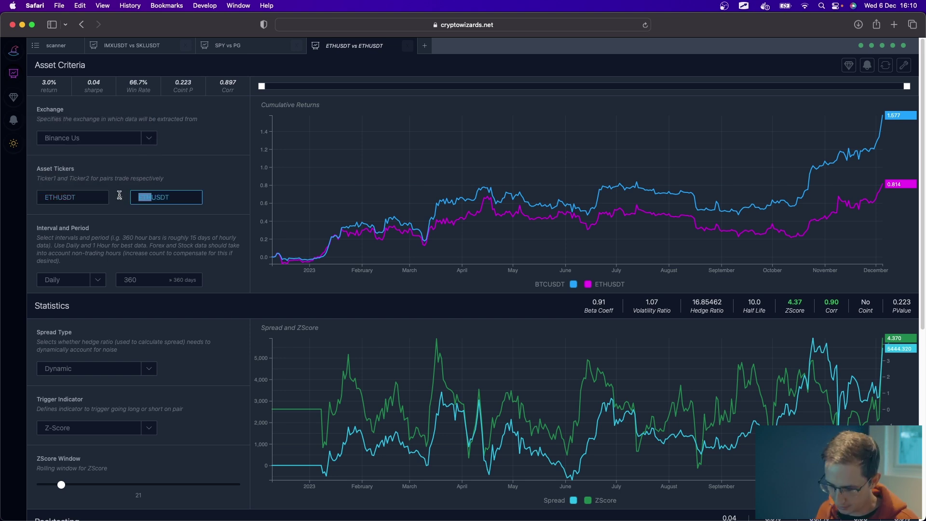
type("LINK")
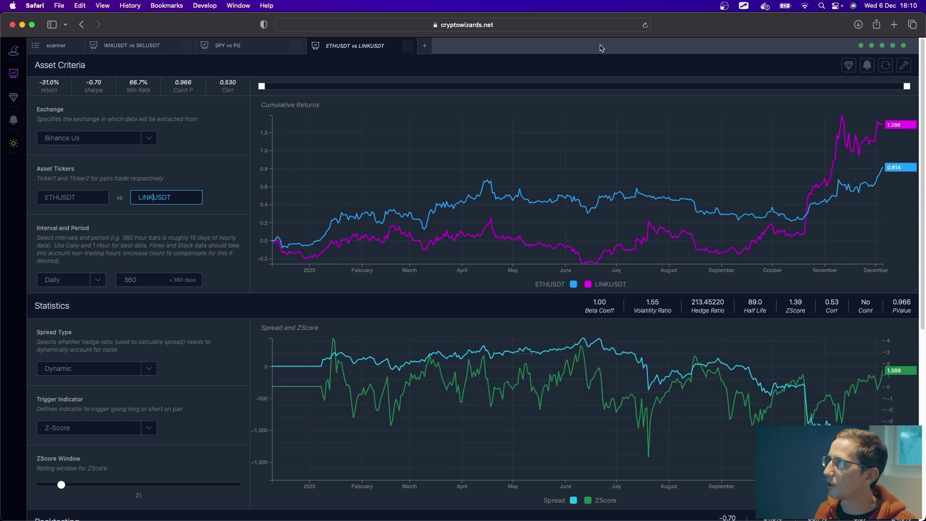
left_click(725, 4)
left_click(771, 15)
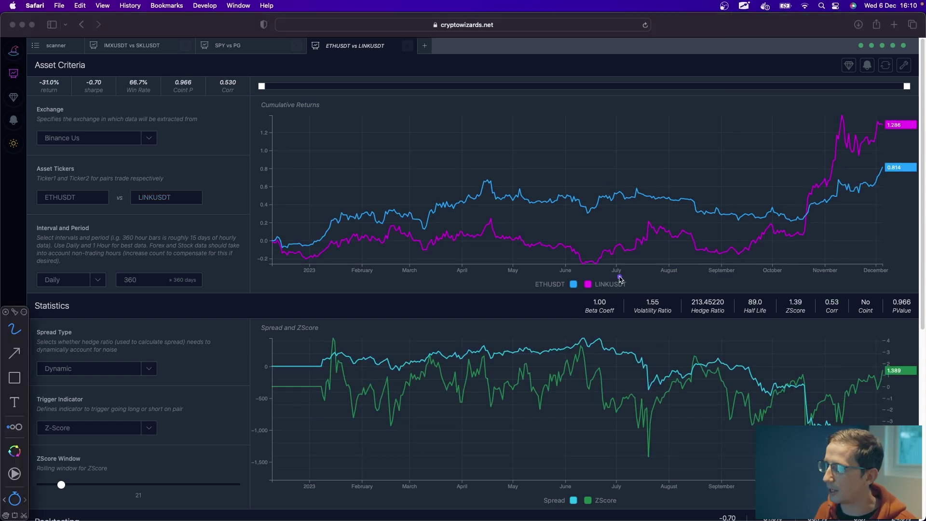
mouse_move(569, 293)
left_mouse_down()
mouse_move(611, 294)
mouse_move(623, 317)
mouse_move(575, 320)
mouse_move(571, 298)
left_mouse_up()
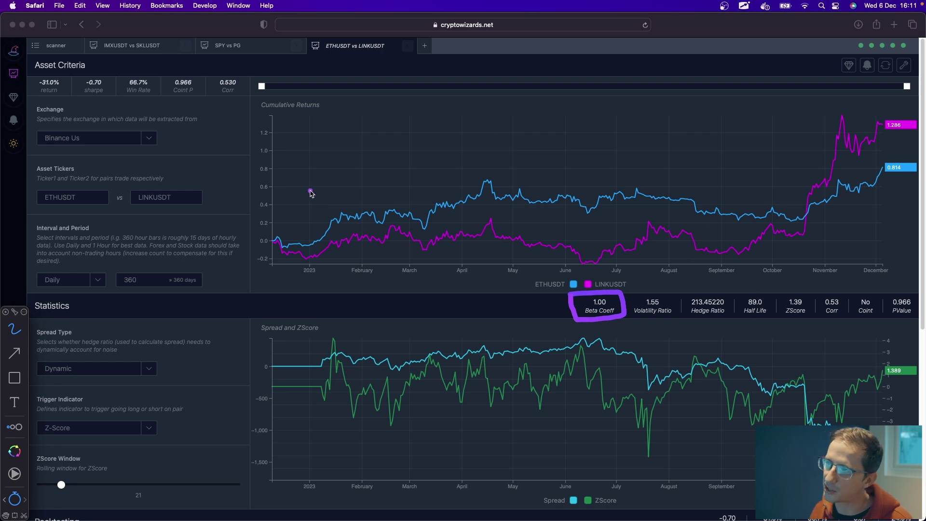
mouse_move(310, 192)
left_mouse_down()
mouse_move(374, 78)
mouse_move(403, 338)
mouse_move(434, 232)
mouse_move(452, 242)
mouse_move(476, 211)
left_mouse_up()
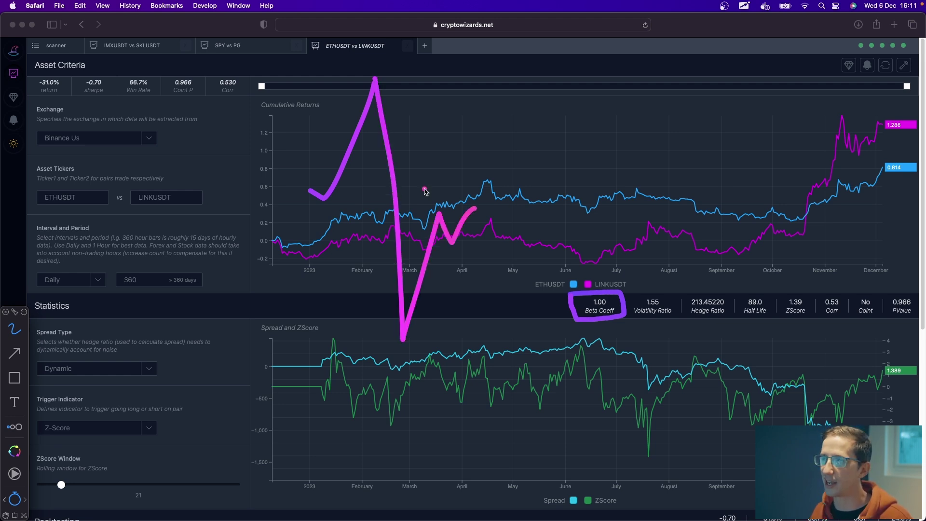
left_click_drag(300, 144, 488, 157)
left_click_drag(289, 259, 523, 271)
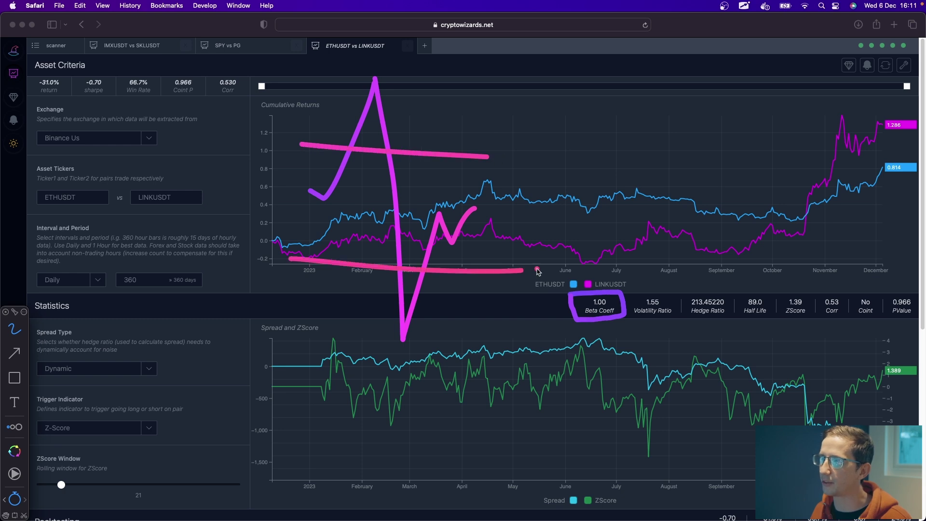
mouse_move(510, 231)
left_mouse_down()
mouse_move(694, 217)
mouse_move(817, 181)
mouse_move(915, 121)
left_mouse_up()
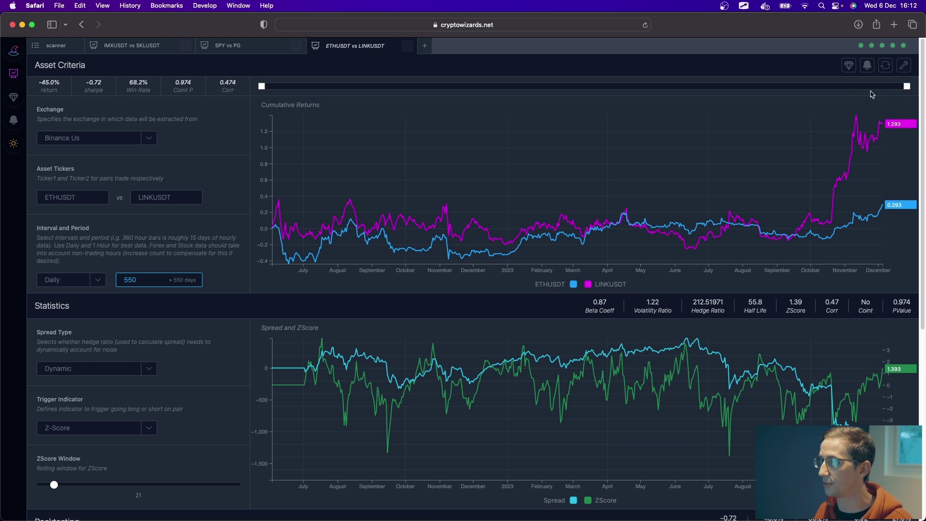
Step: Narrow the date range slider, then widen it so the 550-day charts cover the full range
left_click_drag(261, 86, 841, 88)
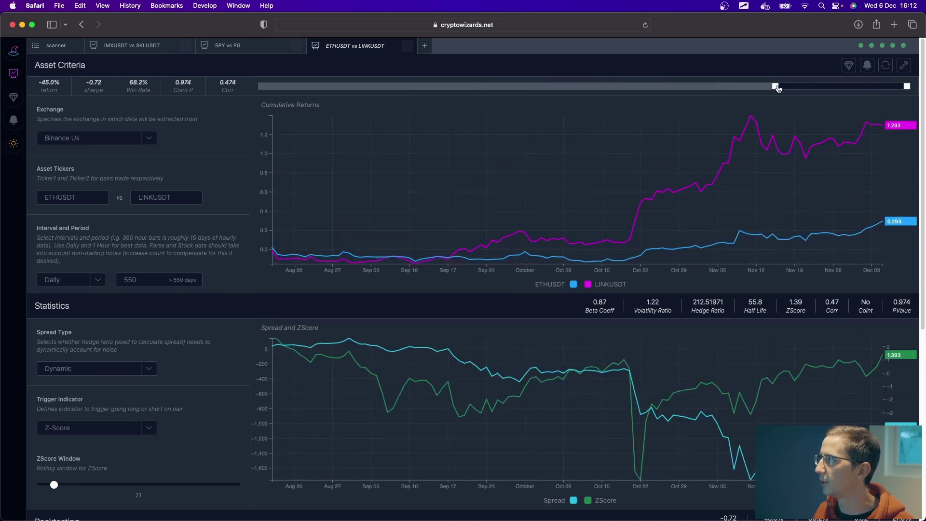
left_click_drag(777, 88, 591, 87)
left_click_drag(251, 87, 257, 88)
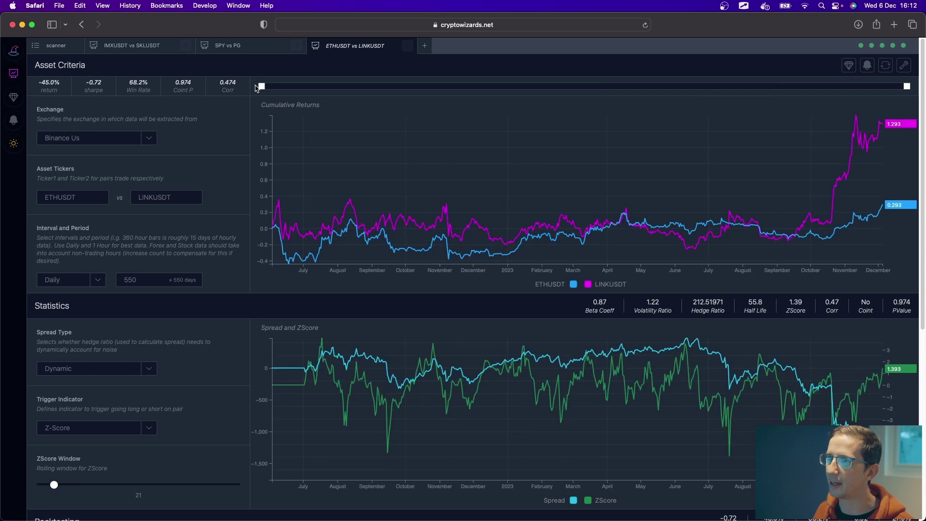
Step: Switch to IMXUSDT vs SKLUSDT and arrow the spread, z-score, 2.295/0.679 returns and tickers
left_click(125, 48)
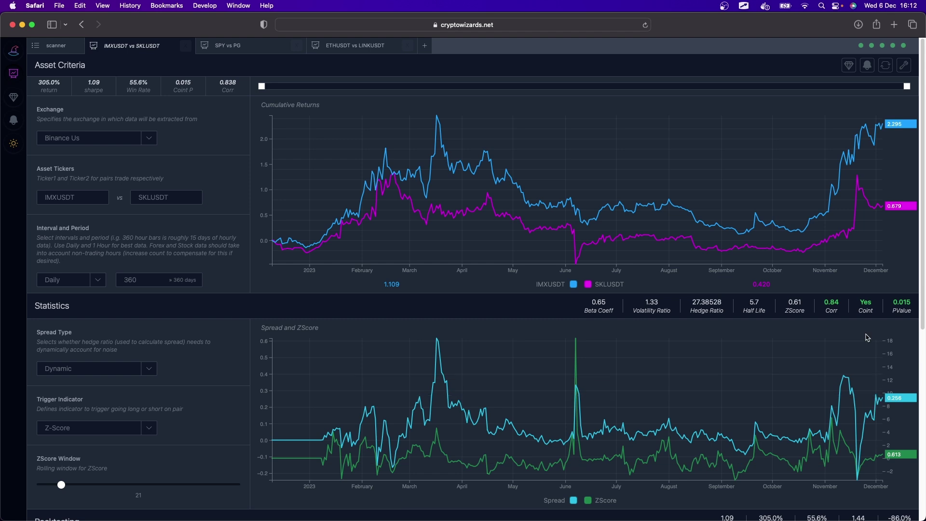
left_click(742, 7)
left_click(750, 19)
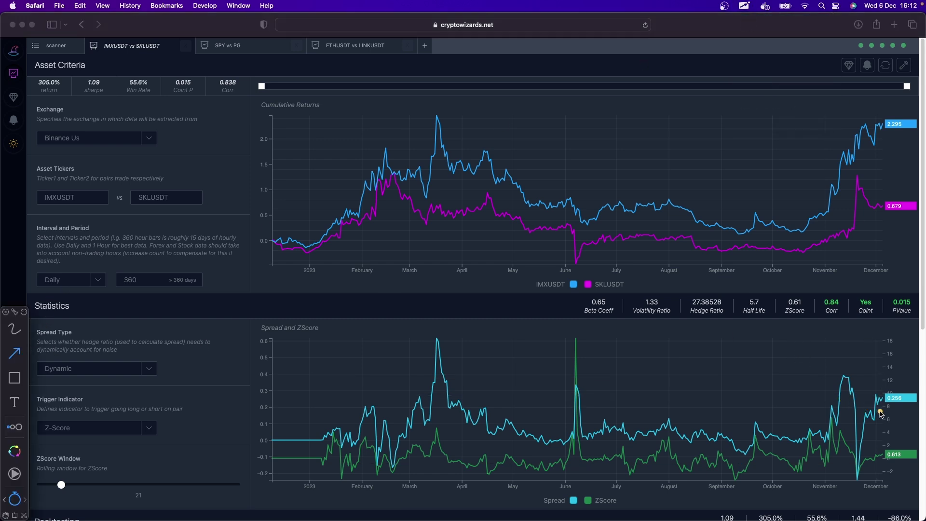
left_click_drag(880, 402, 882, 376)
left_click_drag(878, 458, 883, 434)
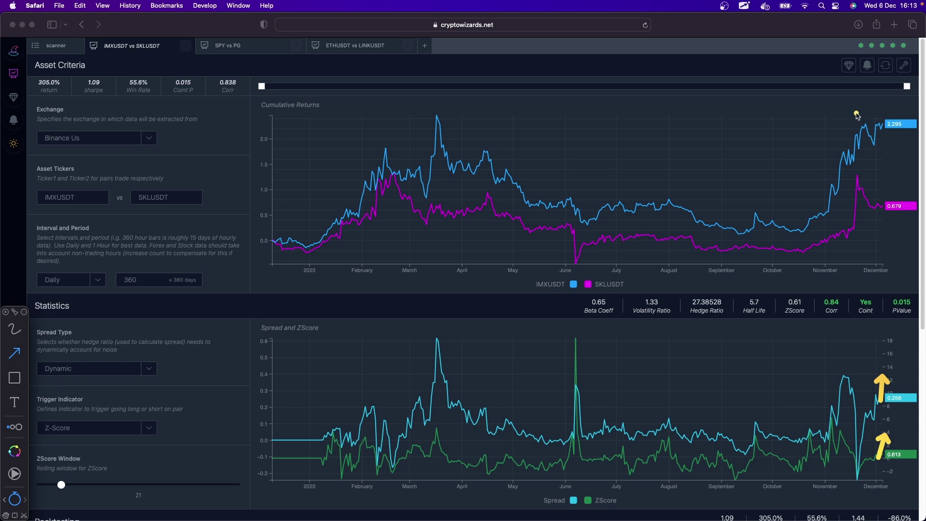
left_click_drag(883, 121, 856, 56)
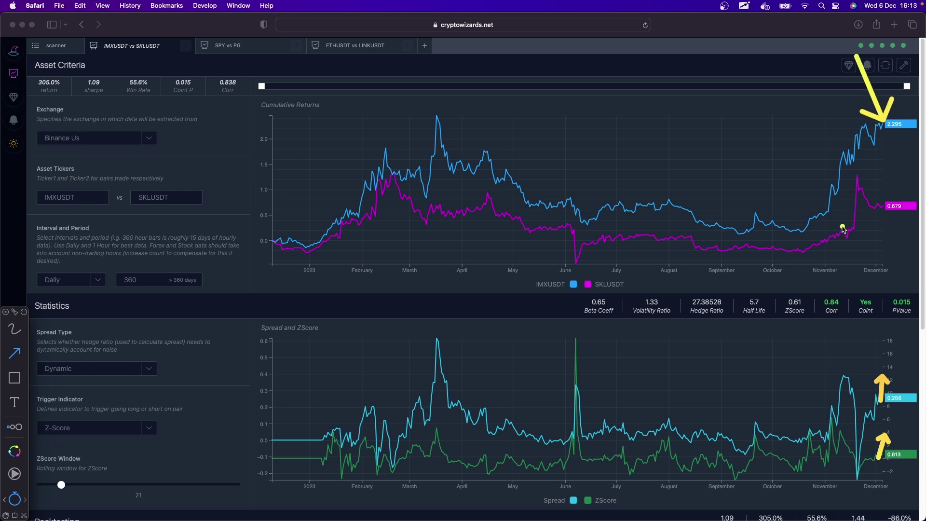
left_click_drag(880, 209, 872, 277)
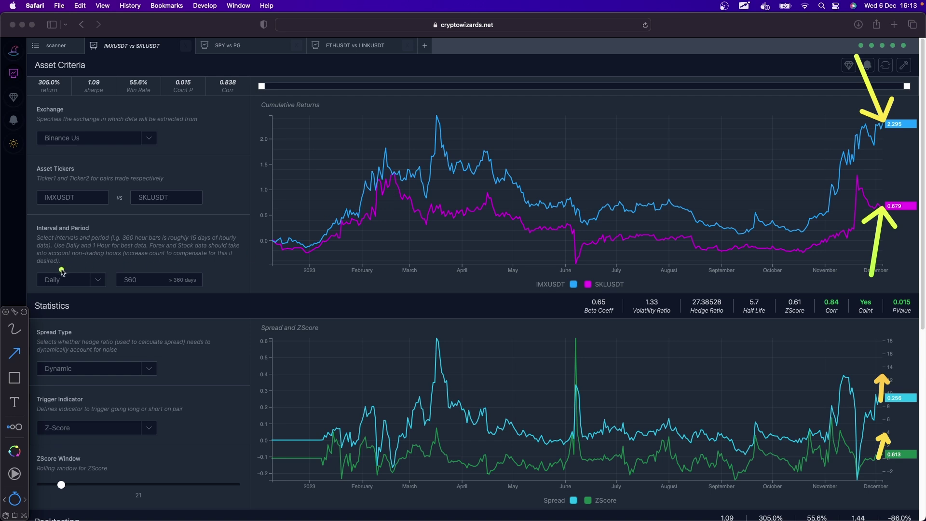
left_click_drag(54, 208, 54, 248)
left_click_drag(164, 185, 165, 138)
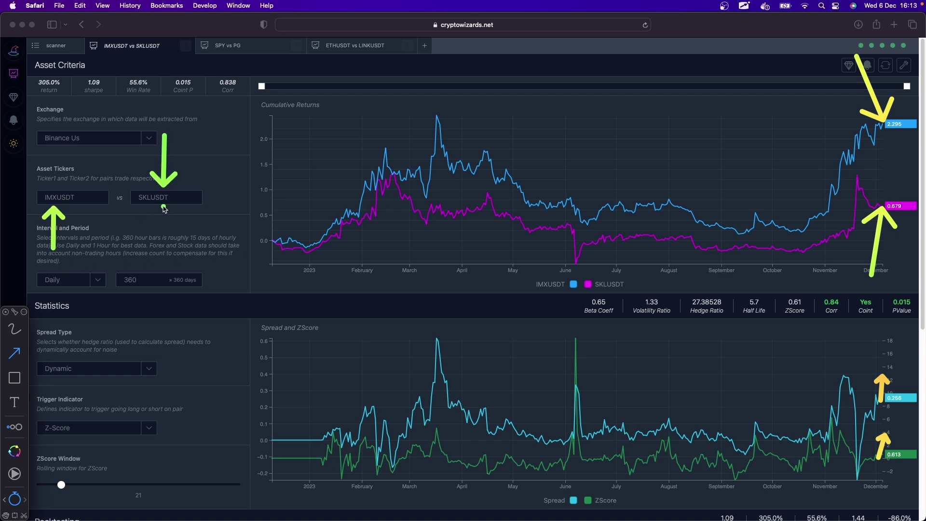
Step: Clear the arrows and redraw them on both tickers, both returns, spread and z-score
key("Delete")
left_click_drag(72, 186, 72, 129)
left_click_drag(164, 207, 164, 258)
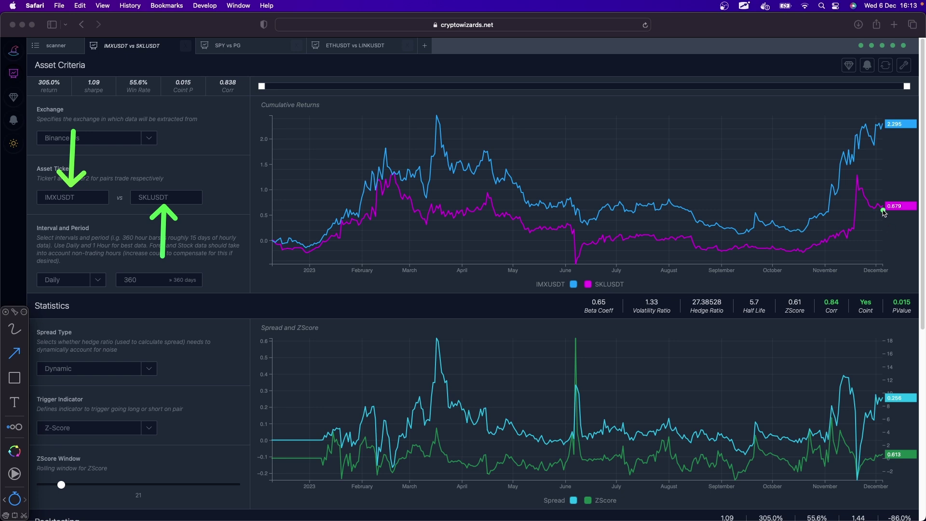
left_click_drag(885, 209, 888, 253)
left_click_drag(885, 121, 885, 77)
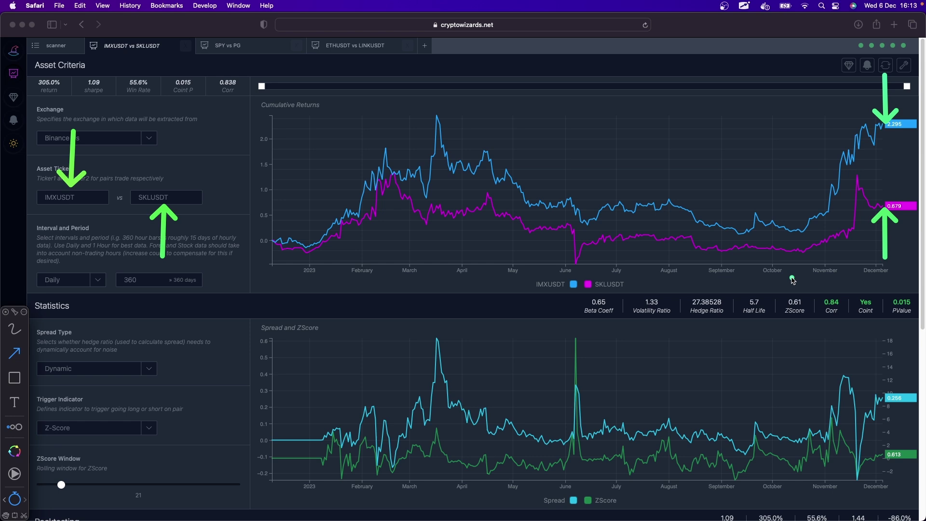
left_click_drag(885, 434, 885, 458)
left_click_drag(882, 400, 886, 375)
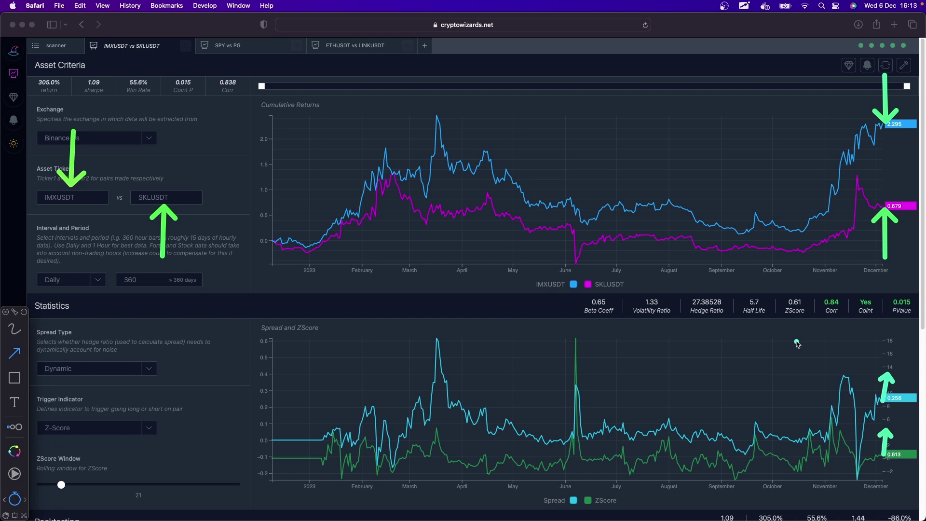
key("Escape")
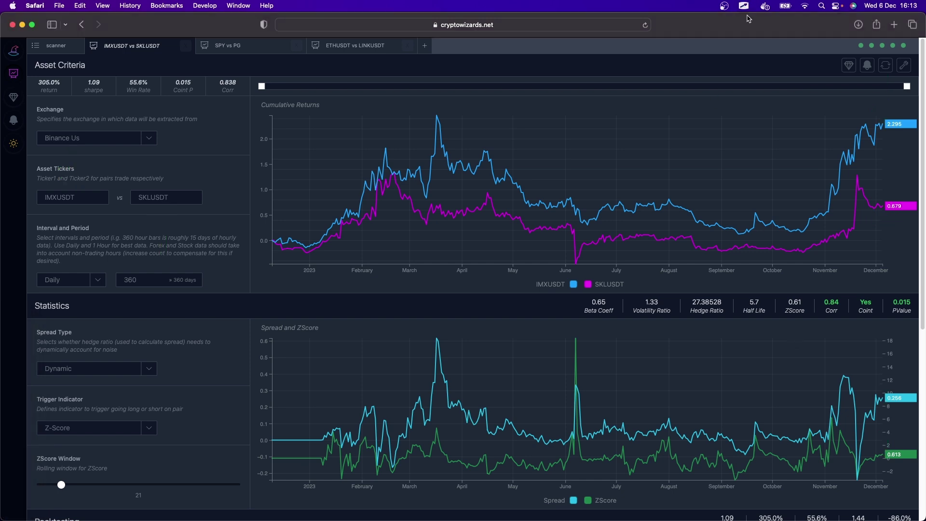
scroll(815, 362, "down", 5)
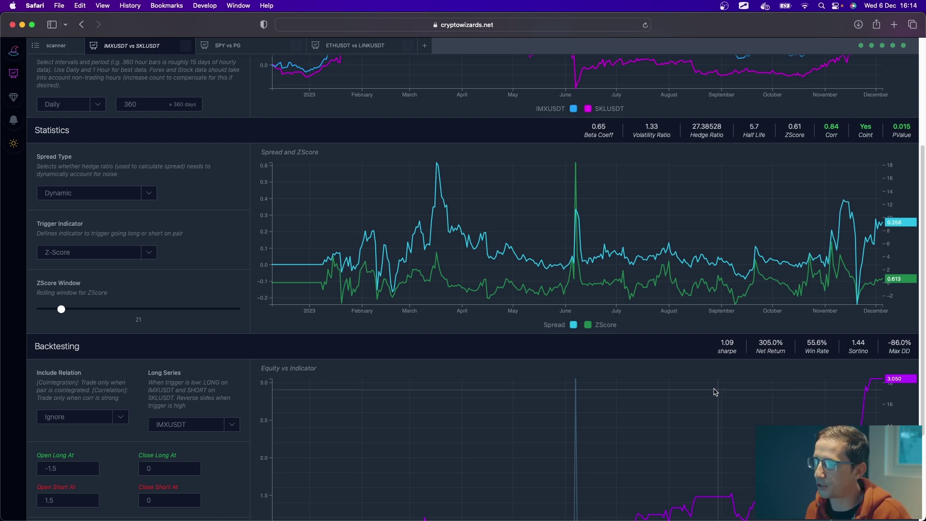
scroll(717, 389, "down", 3)
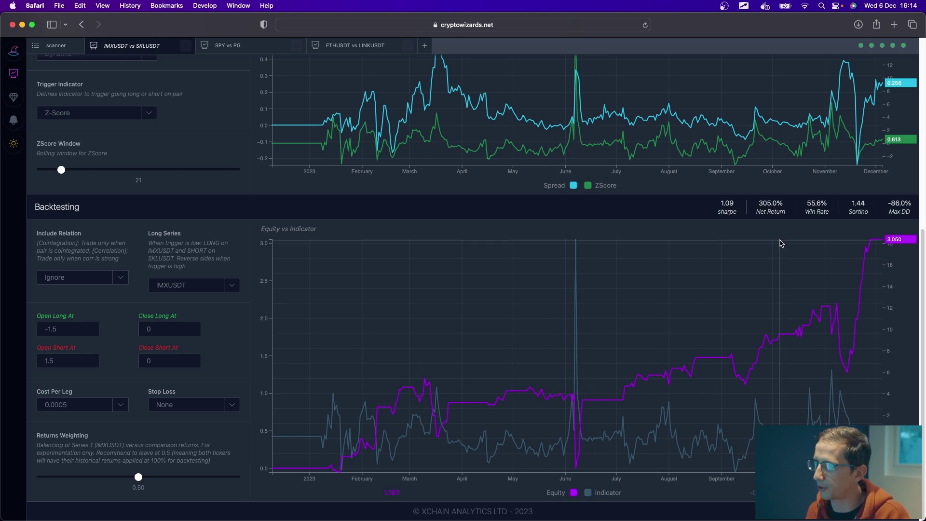
scroll(781, 243, "up", 7)
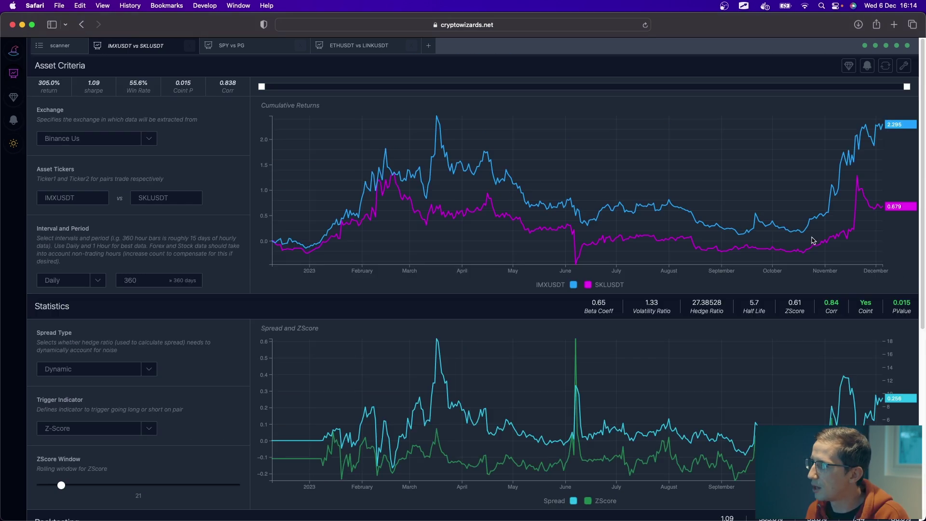
Step: Arrow the 2.295 and 0.679 returns and the 0.65 Beta Coeff, then clear the markup
left_click(750, 7)
left_click(761, 19)
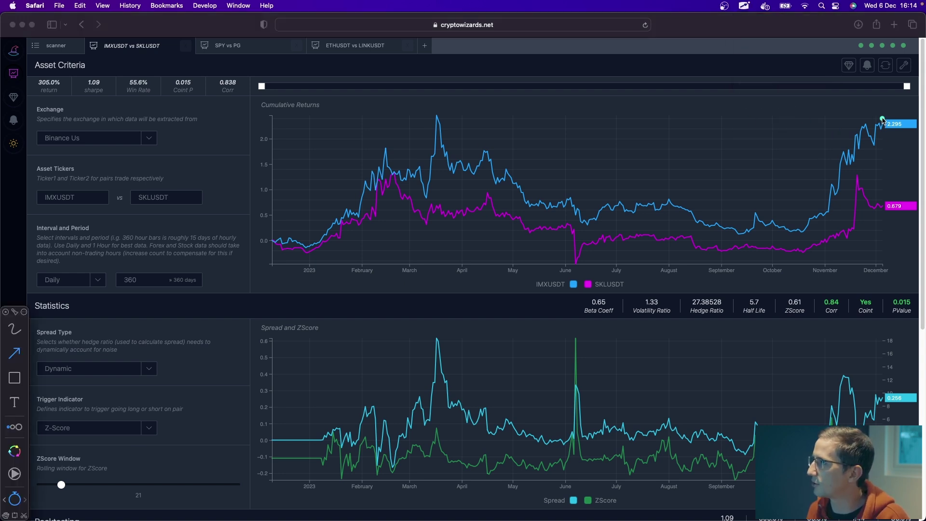
left_click_drag(881, 71, 881, 120)
left_click_drag(884, 212, 881, 254)
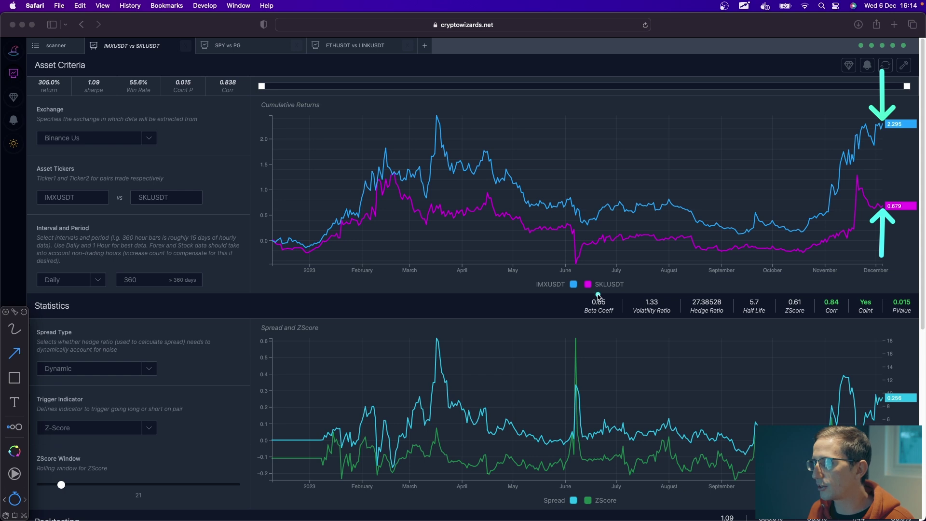
left_click_drag(598, 294, 597, 202)
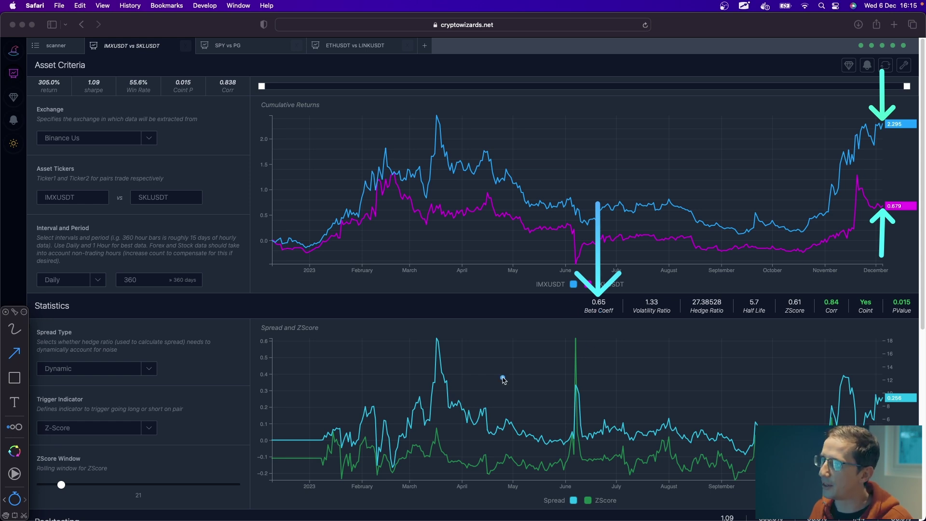
key("Escape")
scroll(328, 337, "down", 7)
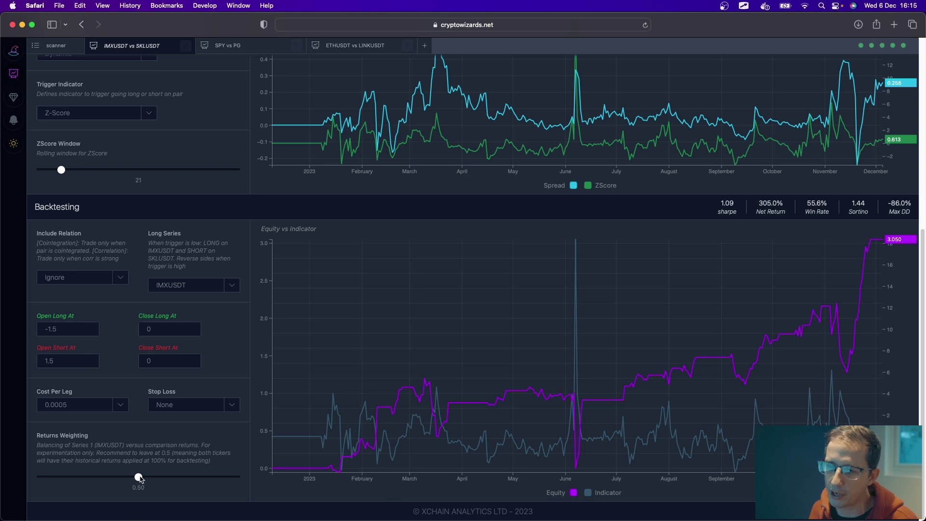
scroll(120, 311, "up", 6)
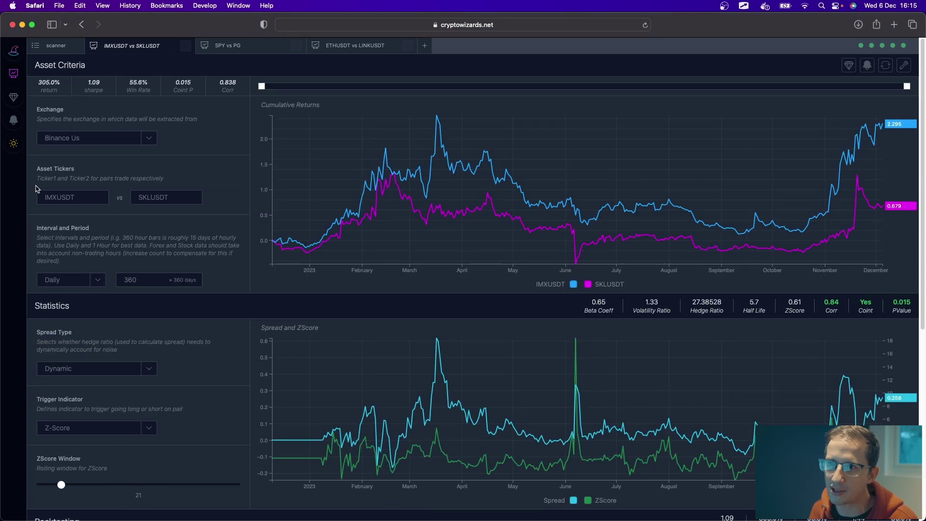
scroll(113, 299, "down", 6)
scroll(147, 491, "up", 6)
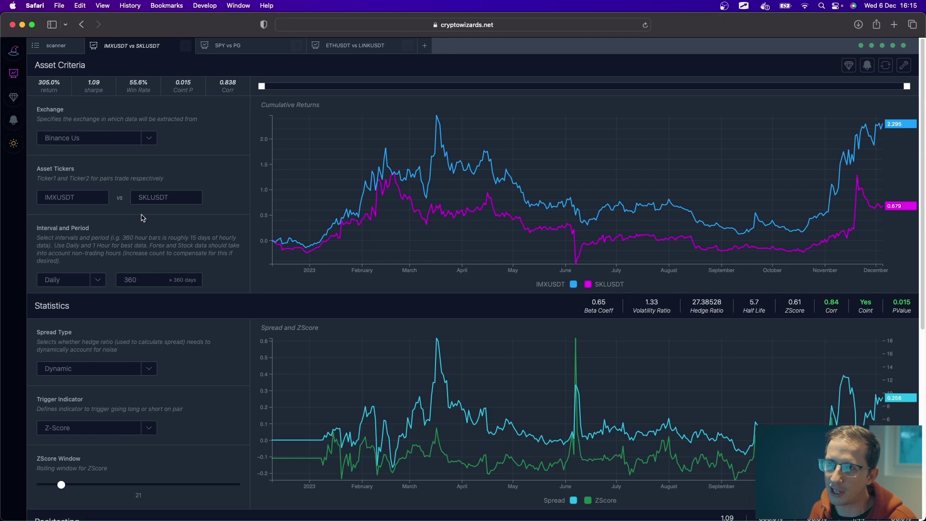
scroll(171, 263, "down", 6)
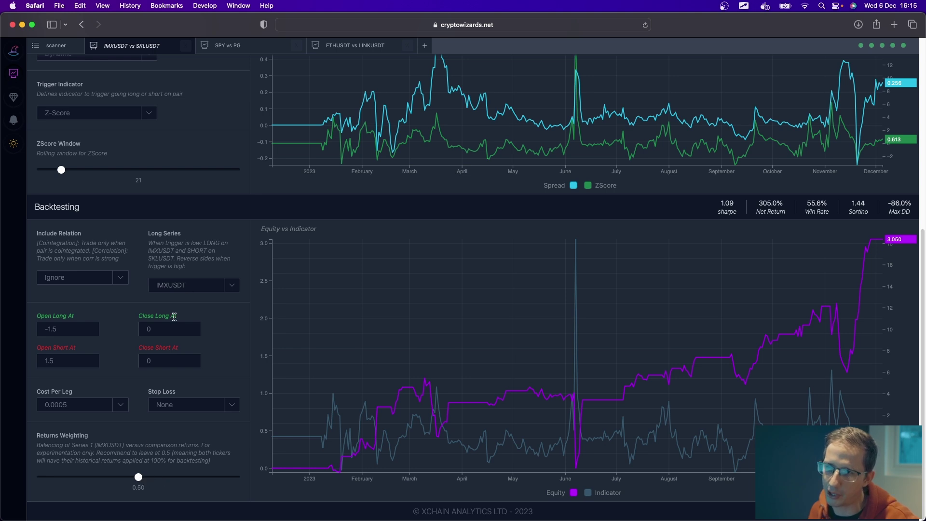
left_click(165, 286)
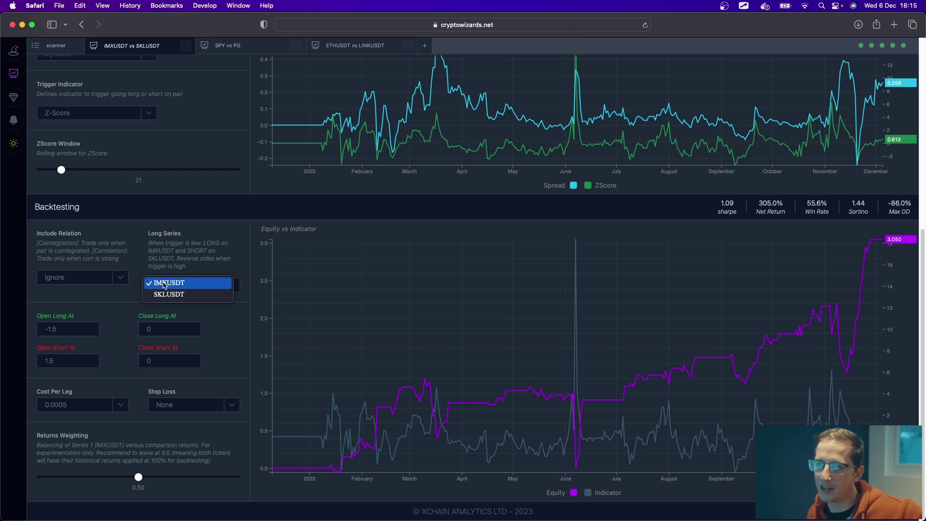
left_click(164, 285)
left_click(164, 285)
left_click(168, 294)
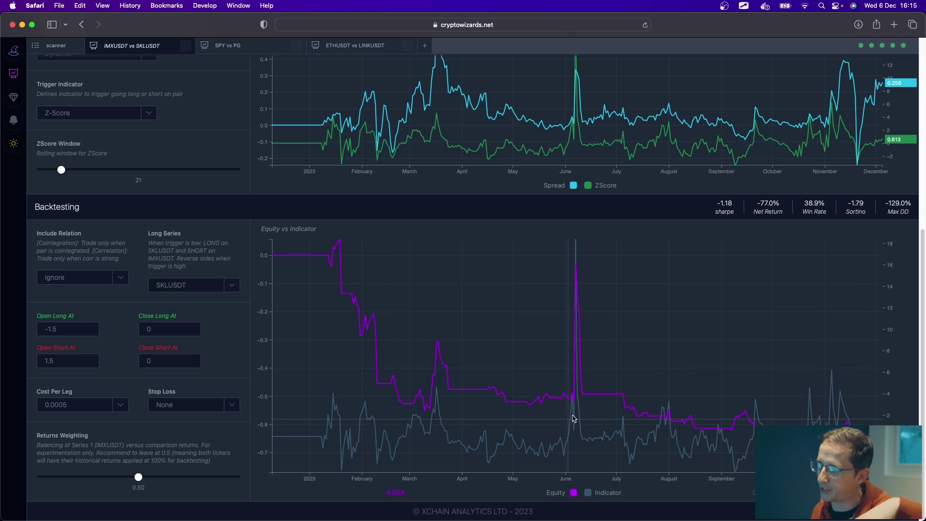
left_click(216, 284)
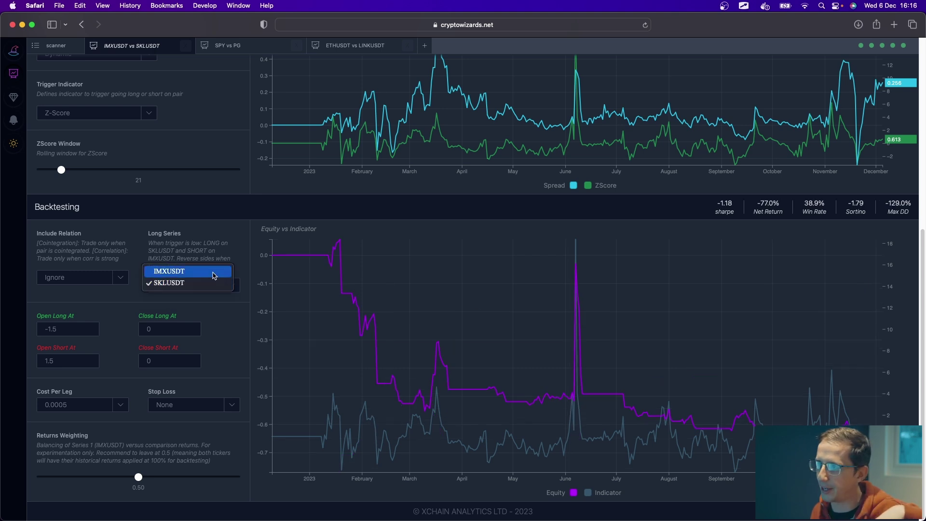
left_click(214, 273)
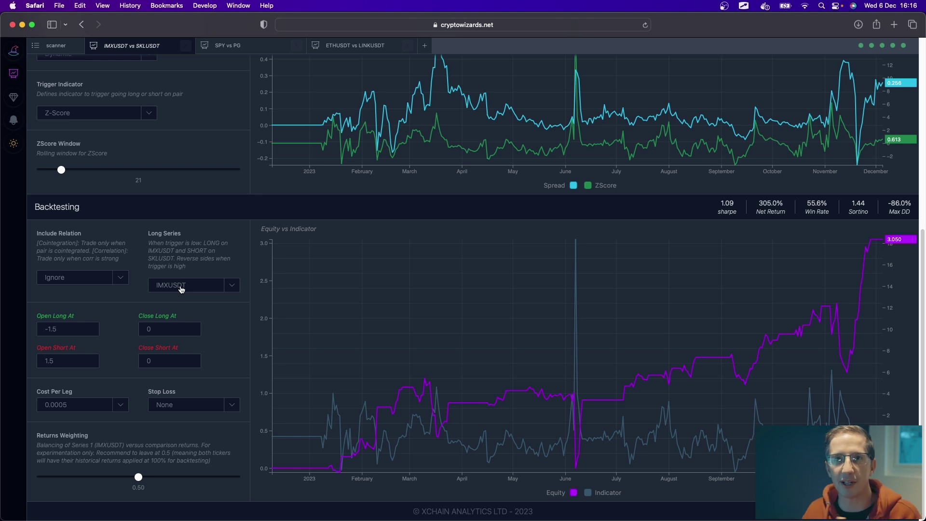
Step: Lower the Returns Weighting slider to 0.25
scroll(609, 203, "up", 6)
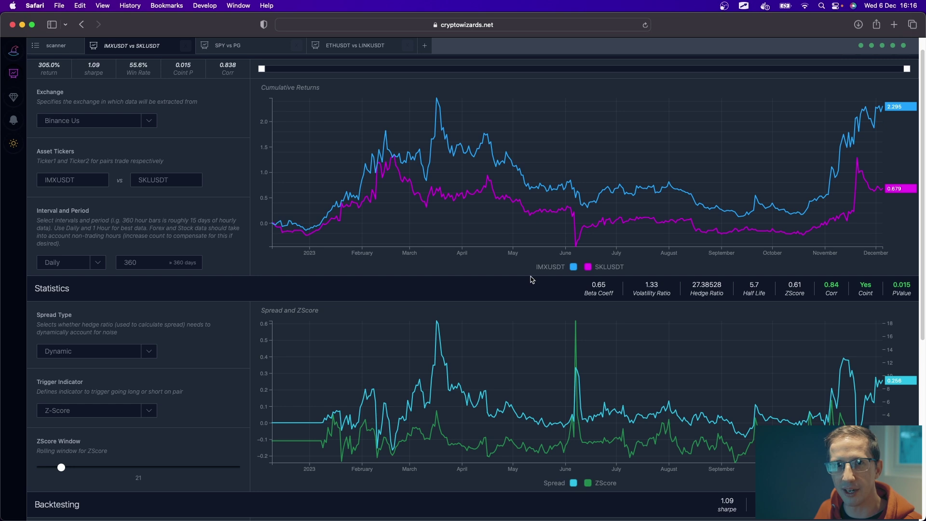
scroll(532, 280, "down", 6)
left_click_drag(138, 477, 114, 478)
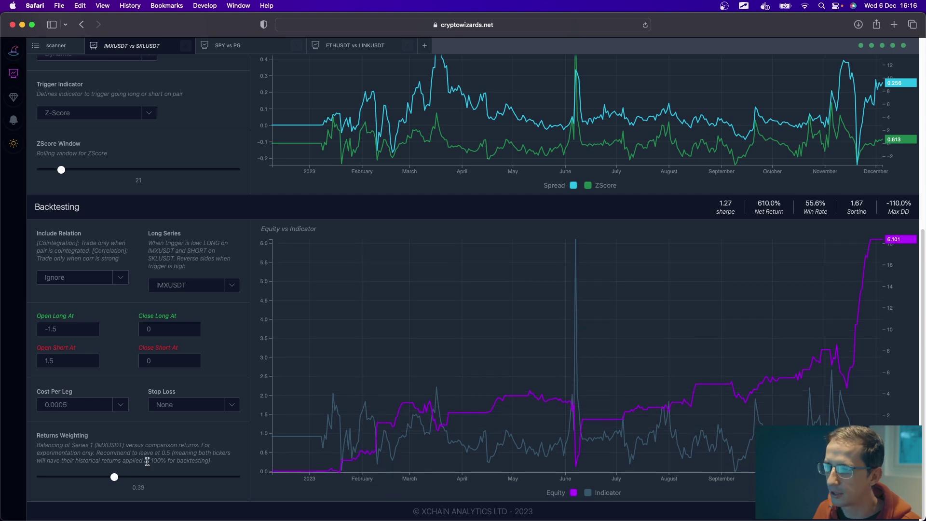
left_click_drag(117, 477, 85, 478)
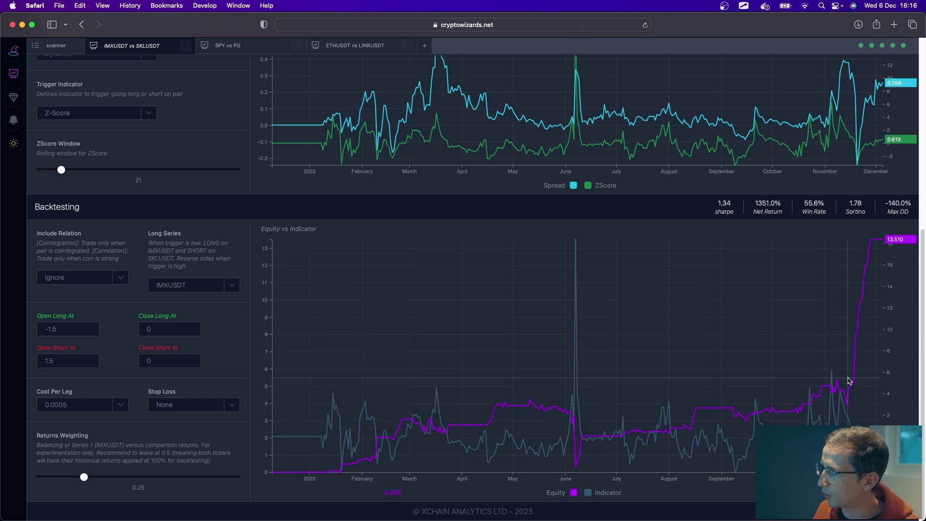
Step: End the analysis period in late October and nudge the returns weighting to 0.27
scroll(848, 380, "up", 7)
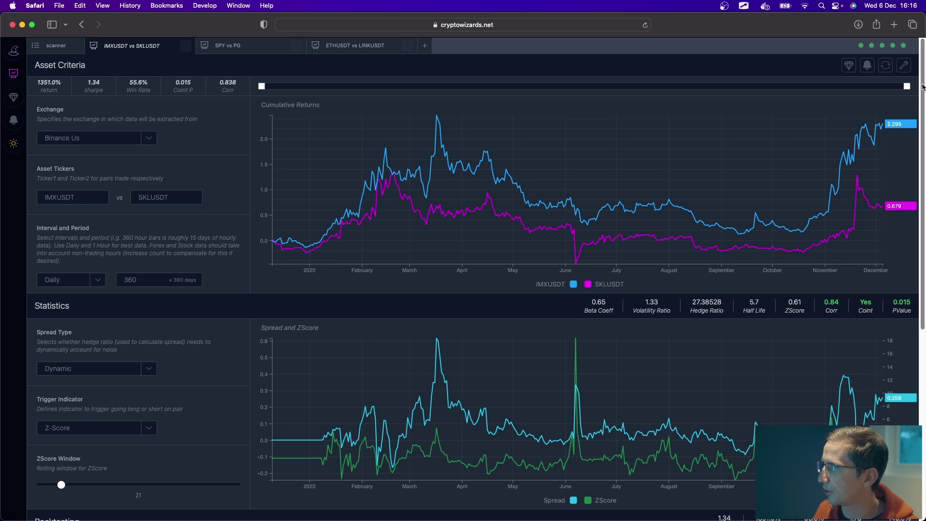
left_click_drag(906, 87, 843, 88)
scroll(897, 321, "down", 7)
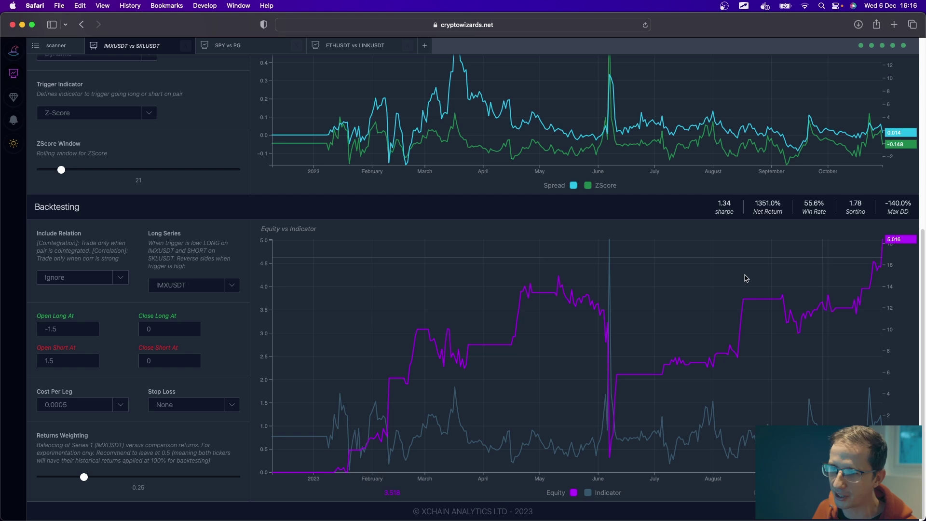
left_click_drag(83, 477, 83, 477)
scroll(217, 410, "up", 7)
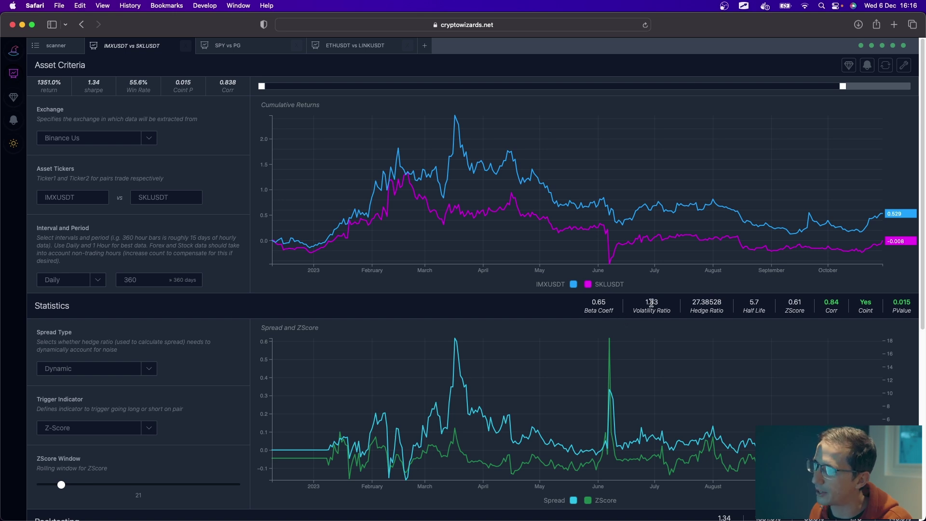
Step: Move the returns weighting through 0.47 and 0.51 to 0.38, leaving Long Series unchanged
scroll(651, 302, "down", 3)
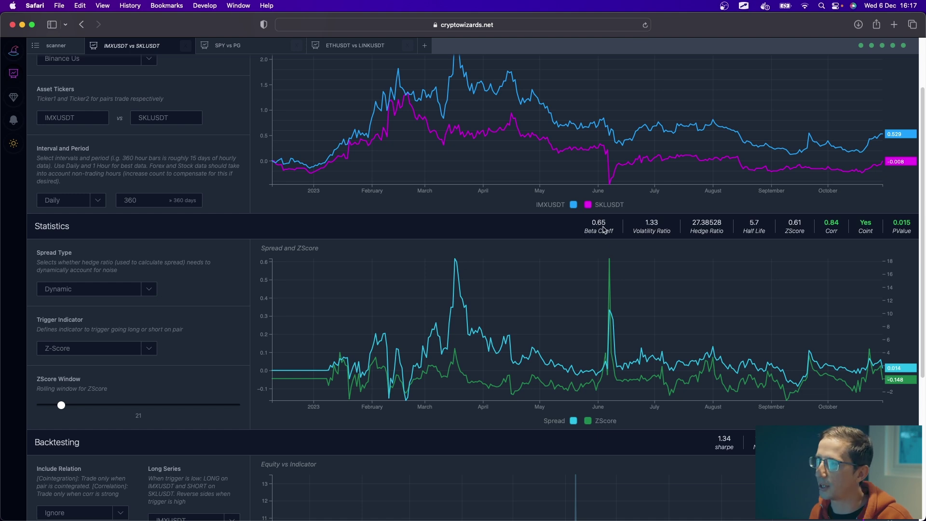
scroll(487, 227, "down", 5)
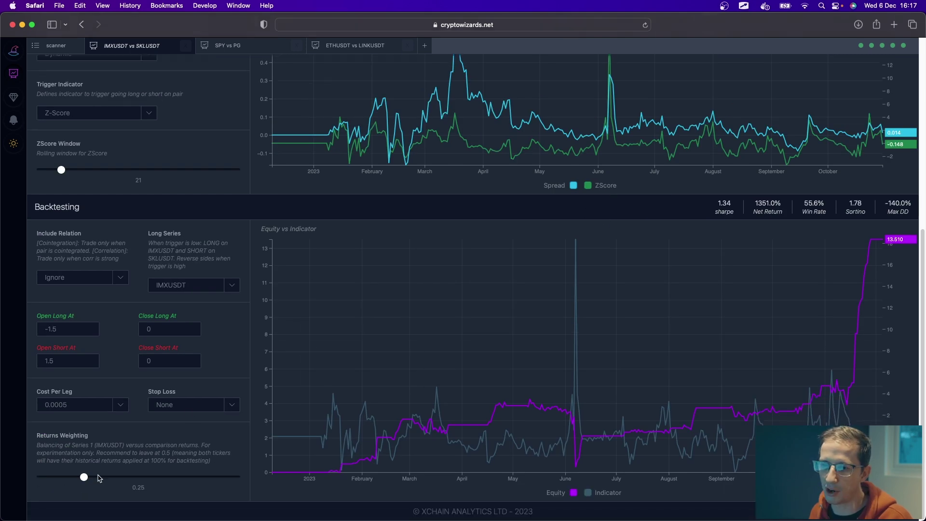
left_click_drag(84, 476, 131, 478)
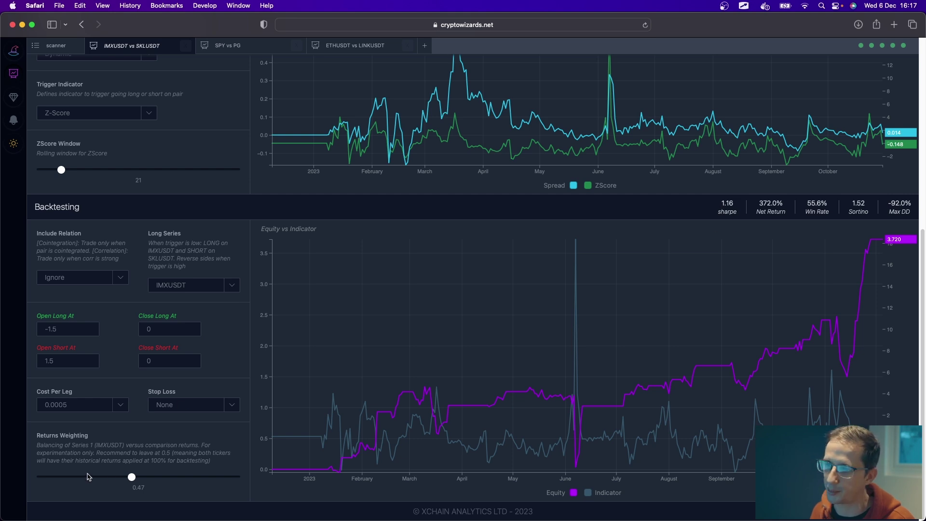
left_click_drag(131, 477, 112, 477)
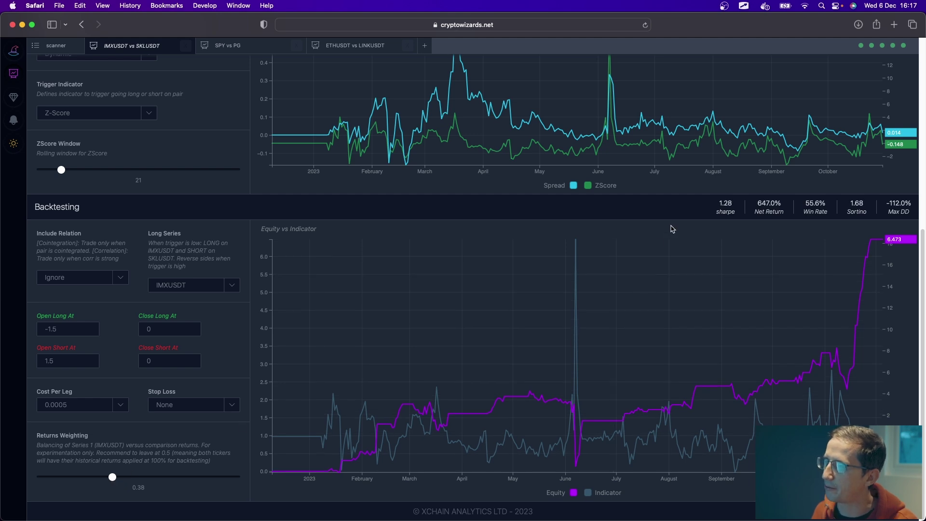
left_click(195, 289)
left_click(243, 313)
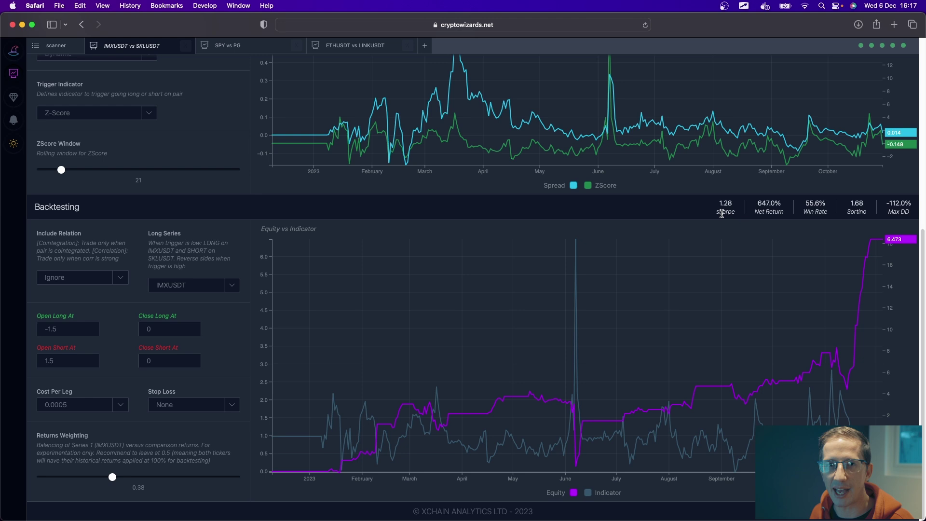
Step: Try returns weightings of 0.41, 0.51, 0.62 and 0.24 to compare backtest results
left_click_drag(113, 476, 138, 480)
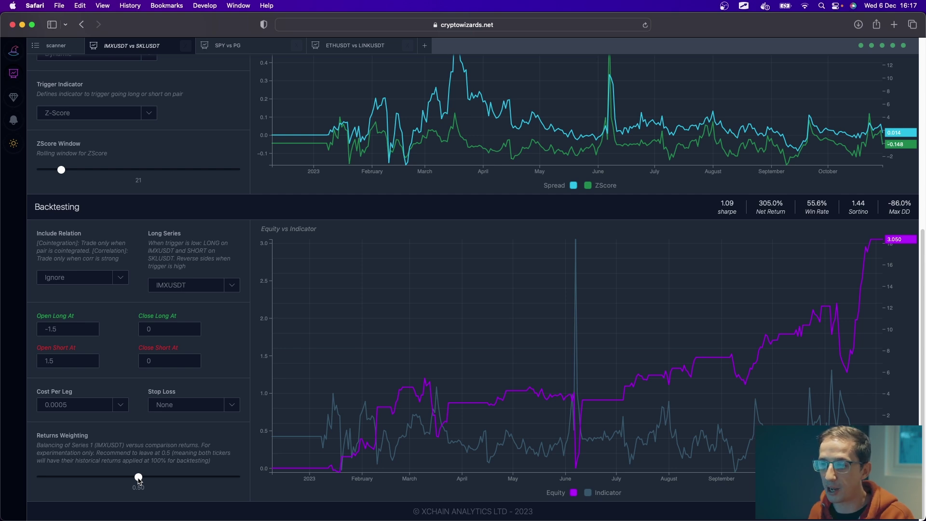
mouse_move(138, 480)
left_mouse_down()
mouse_move(153, 480)
mouse_move(138, 476)
left_mouse_up()
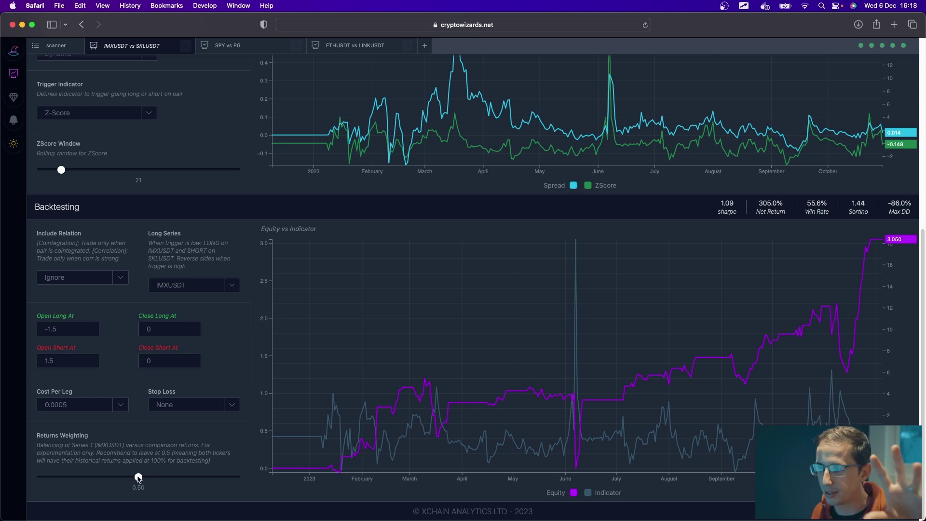
mouse_move(138, 477)
left_mouse_down()
mouse_move(165, 478)
mouse_move(140, 478)
left_mouse_up()
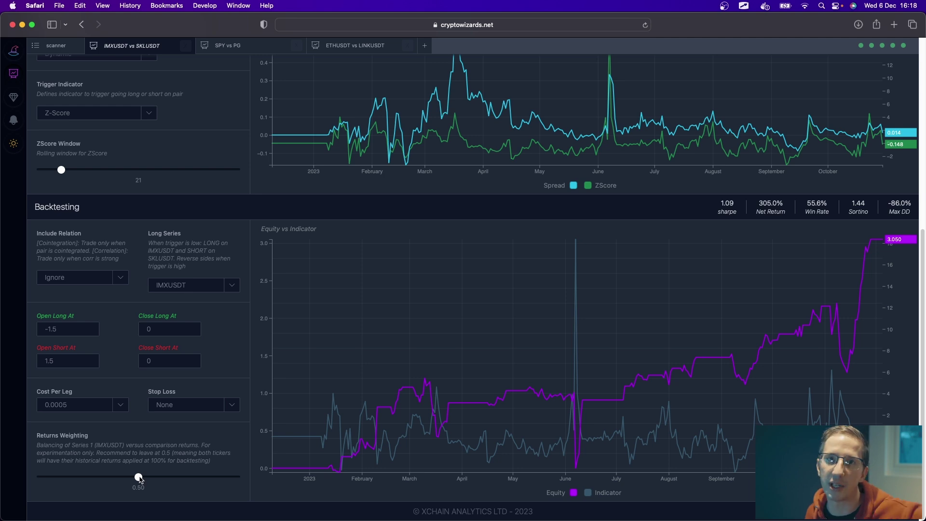
left_click_drag(140, 477, 85, 479)
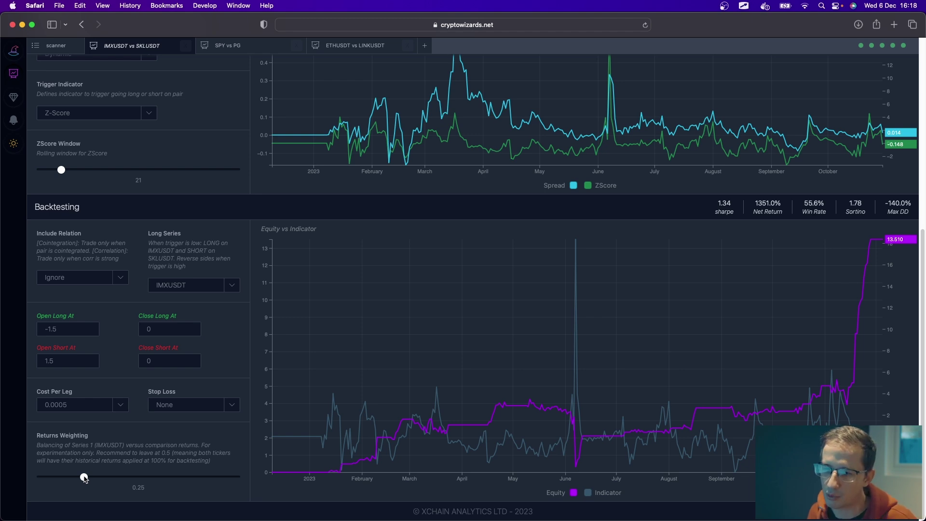
Step: Return the returns weighting to 0.50, giving 305.0% return and Sharpe 1.09
left_click_drag(85, 477, 139, 477)
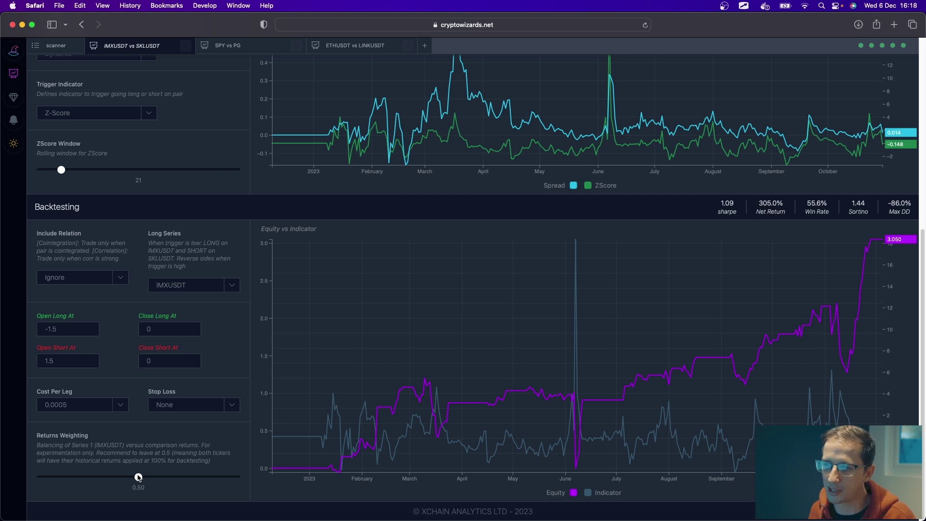
mouse_move(138, 477)
left_mouse_down()
mouse_move(120, 475)
mouse_move(138, 476)
left_mouse_up()
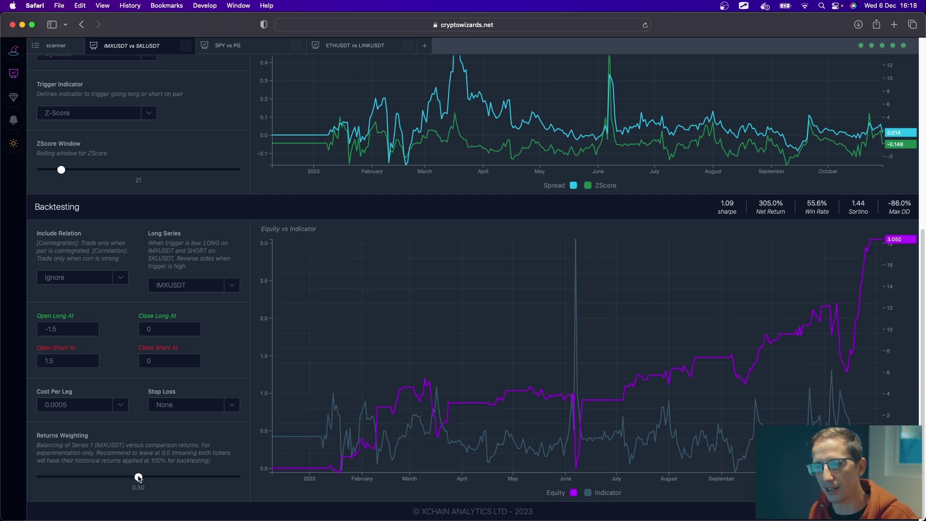
scroll(424, 434, "up", 6)
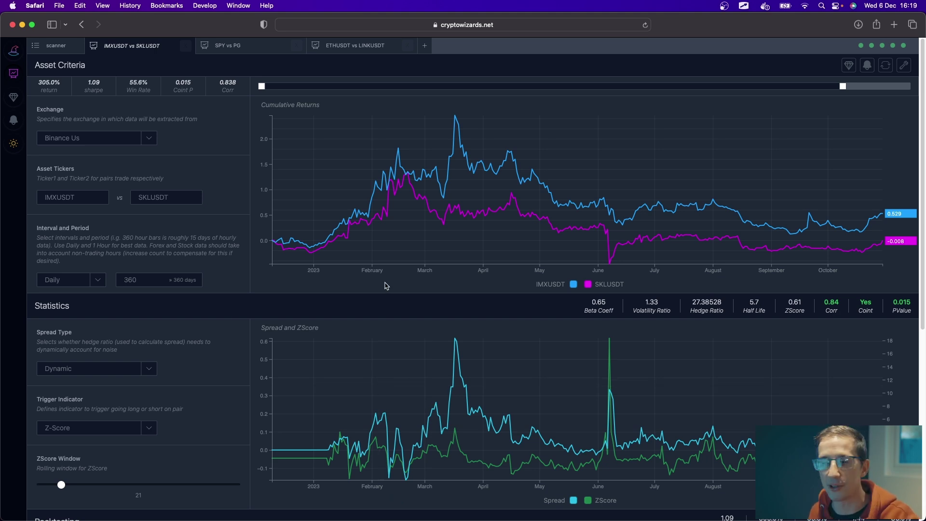
Step: Switch to the ZScore Scanner's daily Dydx pairs and expand the CELO-USD / ENJ-USD row
scroll(351, 309, "down", 6)
scroll(408, 300, "up", 6)
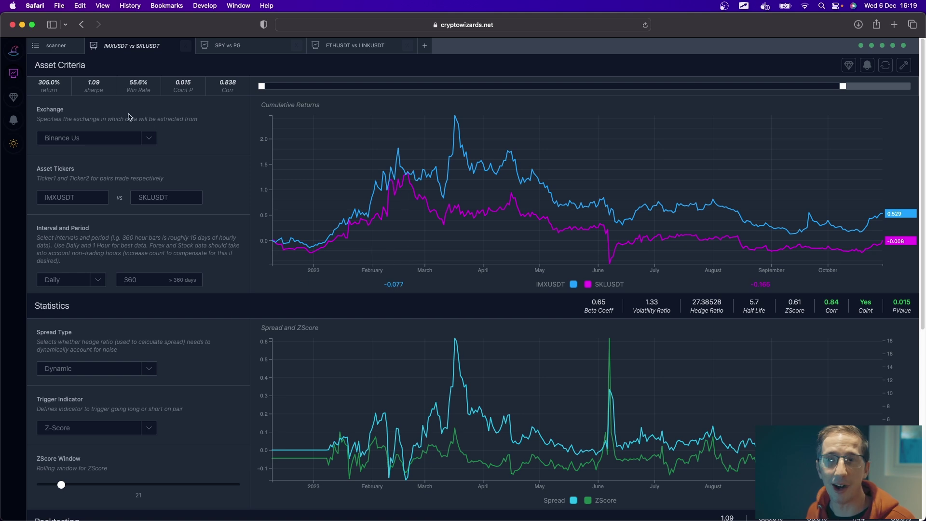
left_click(51, 46)
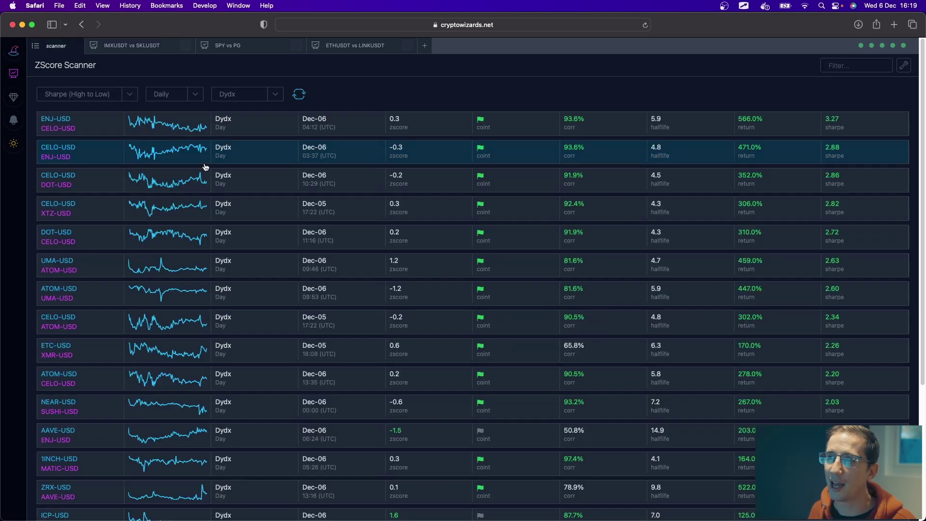
left_click(237, 150)
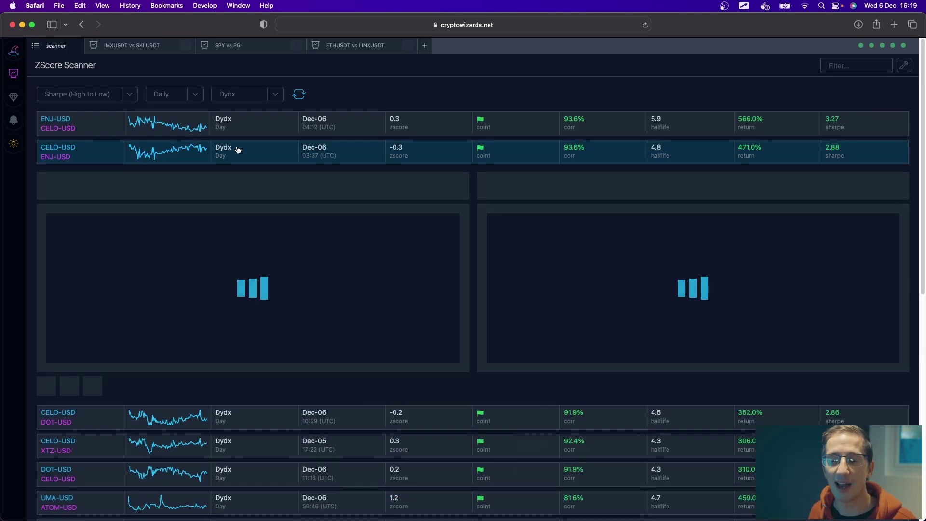